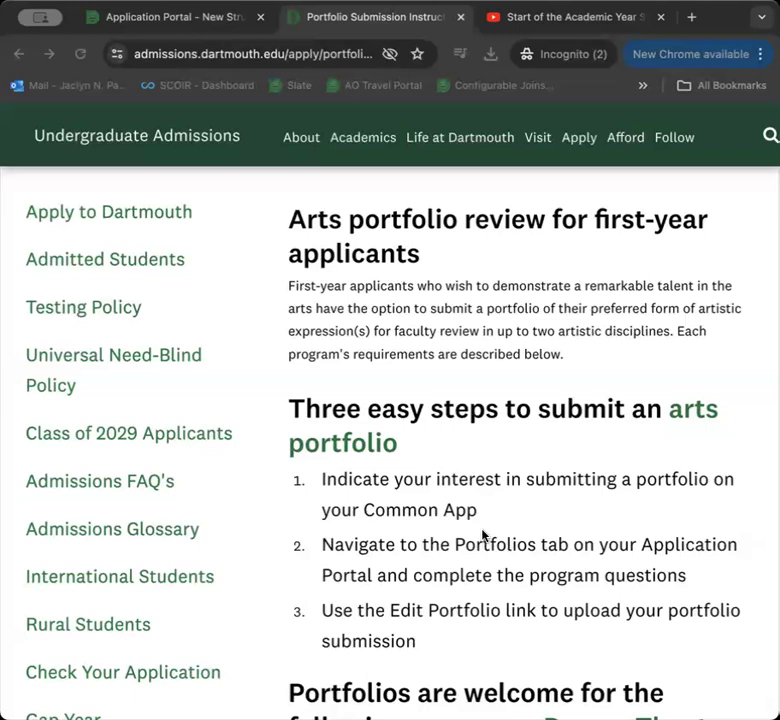
Review the application portal's welcome information and the first-year arts portfolio instructions.
{"action": "left_click", "coordinate": [200, 19]}
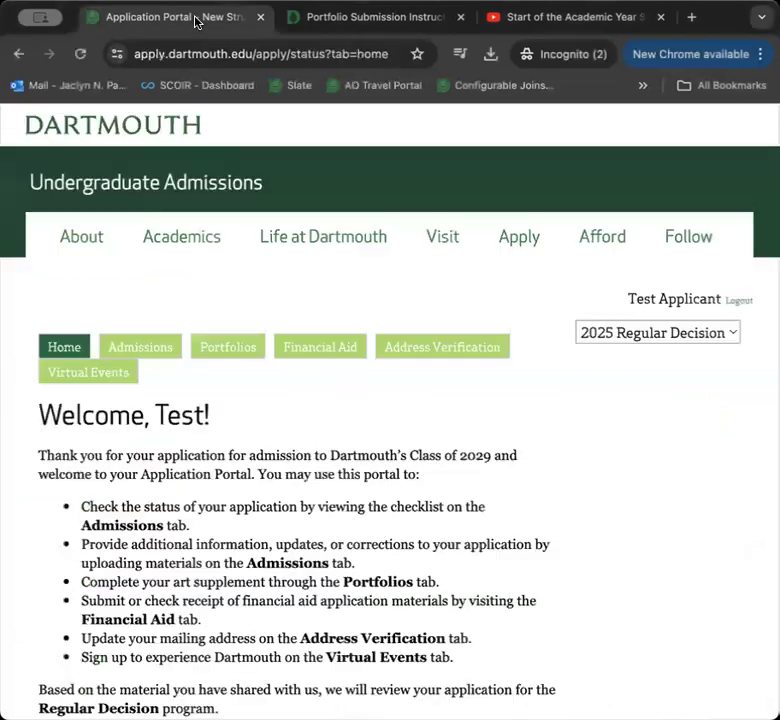
{"action": "scroll", "coordinate": [668, 557], "scroll_direction": "down", "scroll_amount": 1}
{"action": "scroll", "coordinate": [668, 557], "scroll_direction": "down", "scroll_amount": 2}
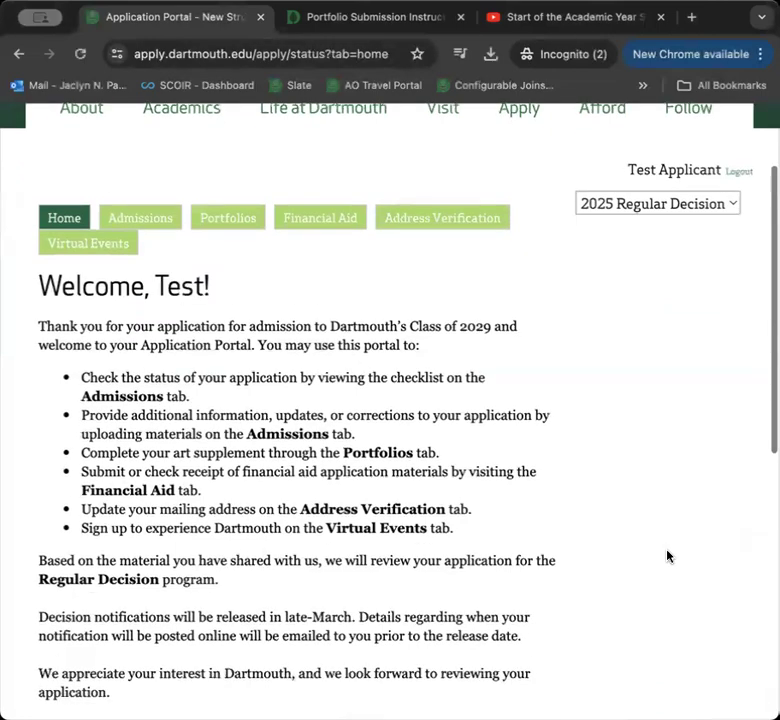
{"action": "scroll", "coordinate": [653, 470], "scroll_direction": "down", "scroll_amount": 1}
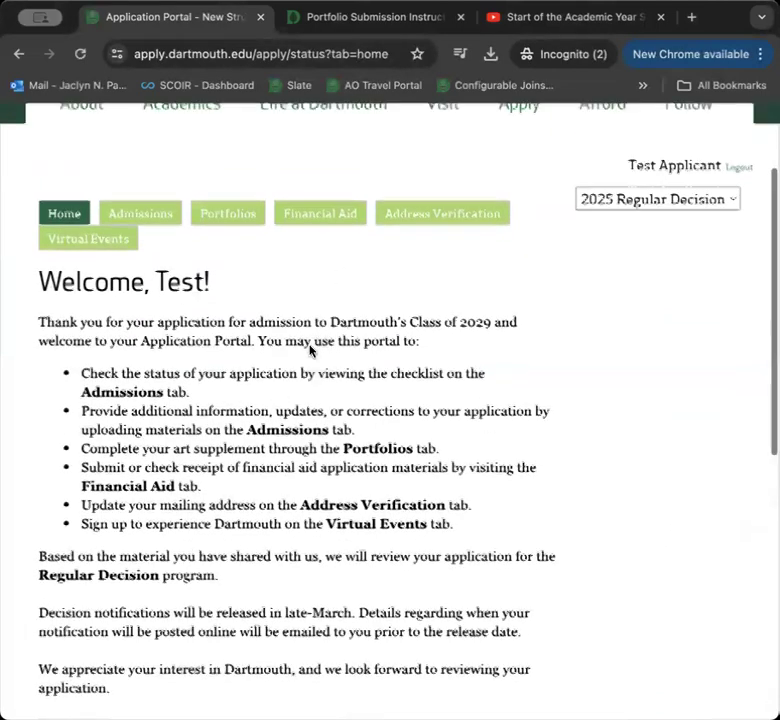
{"action": "scroll", "coordinate": [290, 360], "scroll_direction": "up", "scroll_amount": 3}
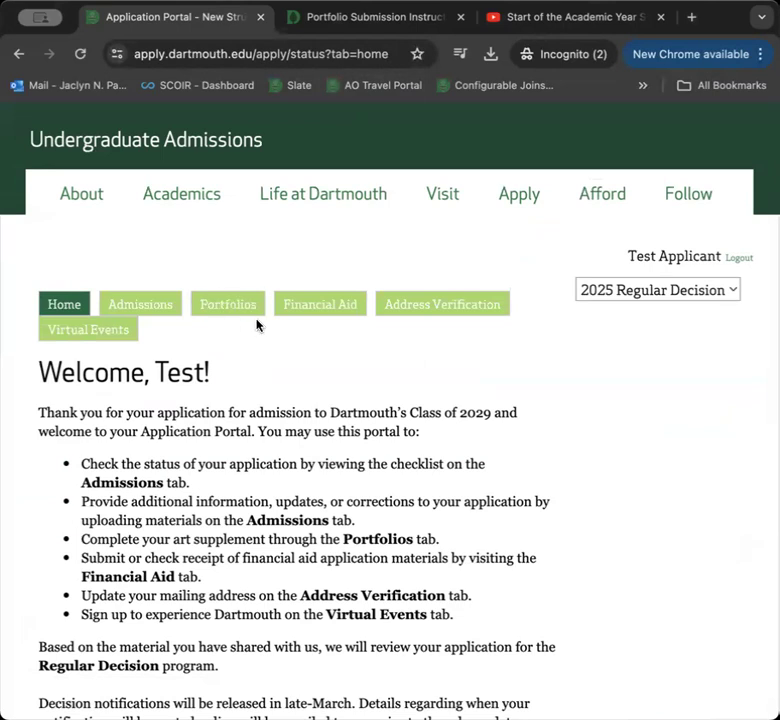
{"action": "left_click", "coordinate": [381, 26]}
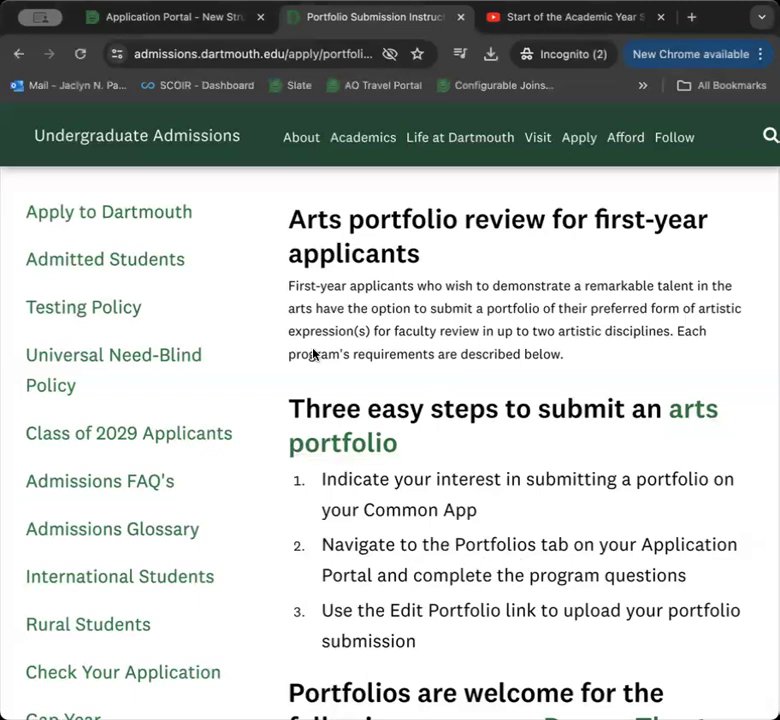
{"action": "left_click", "coordinate": [169, 22]}
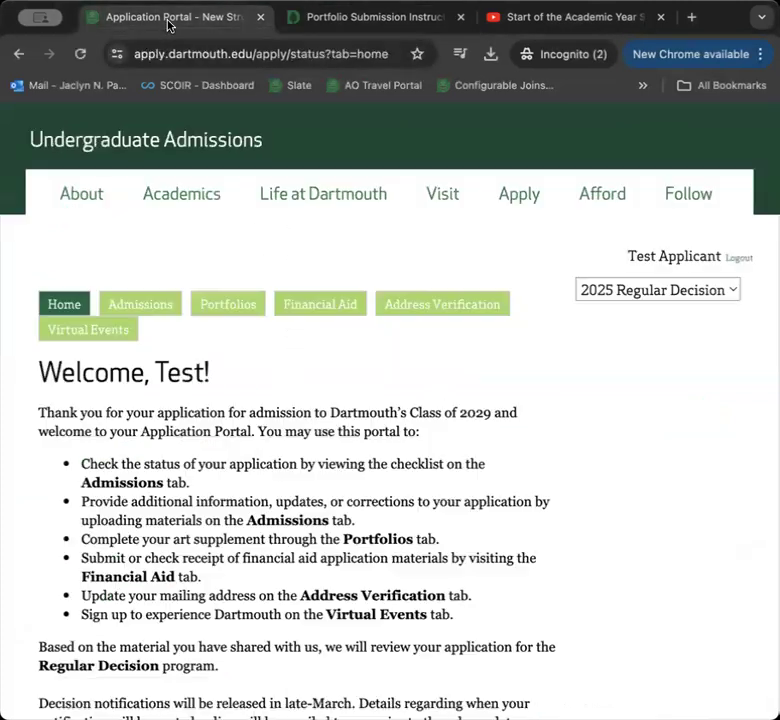
Open the application portal's Portfolios section and indicate the wish to submit a music portfolio.
{"action": "left_click", "coordinate": [221, 313]}
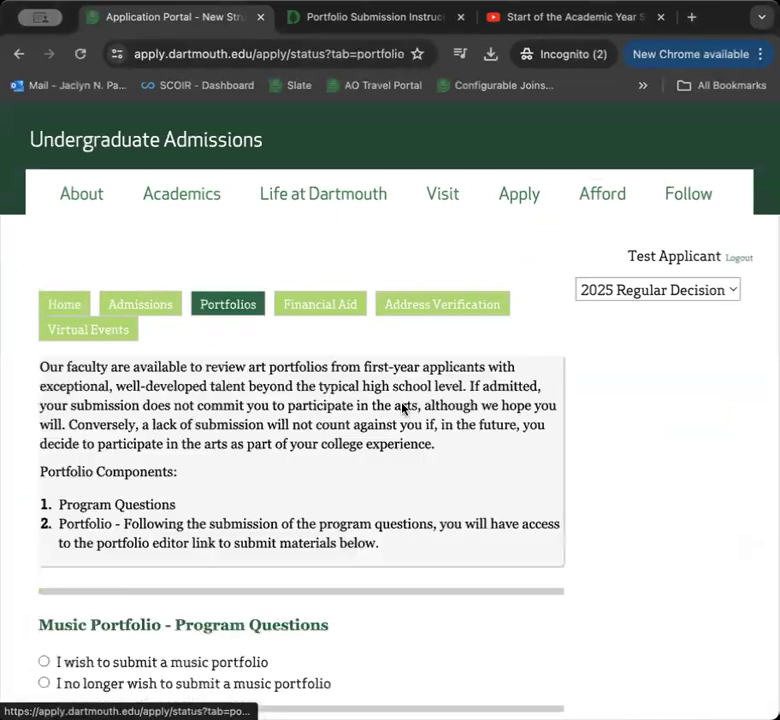
{"action": "scroll", "coordinate": [403, 409], "scroll_direction": "down", "scroll_amount": 1}
{"action": "scroll", "coordinate": [497, 581], "scroll_direction": "down", "scroll_amount": 3}
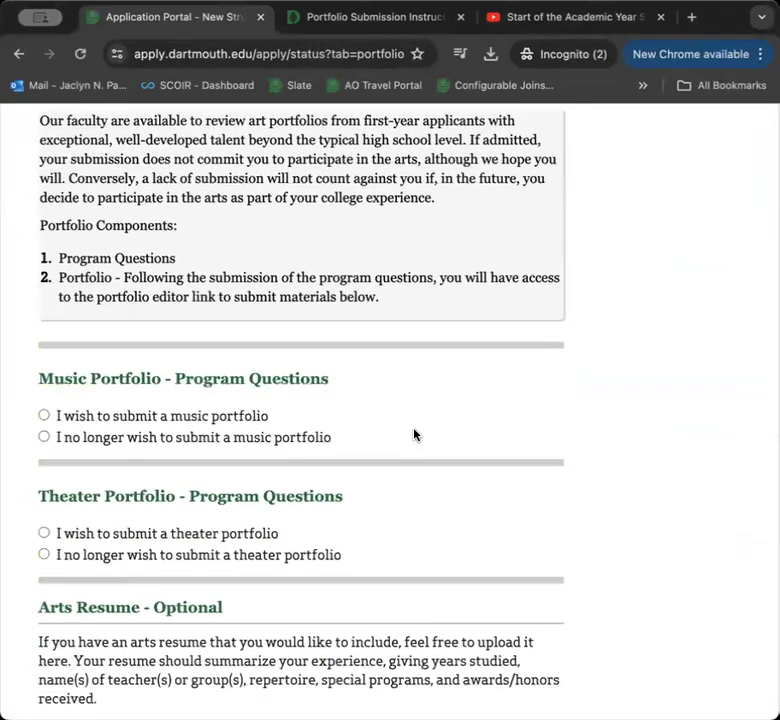
{"action": "scroll", "coordinate": [415, 434], "scroll_direction": "down", "scroll_amount": 3}
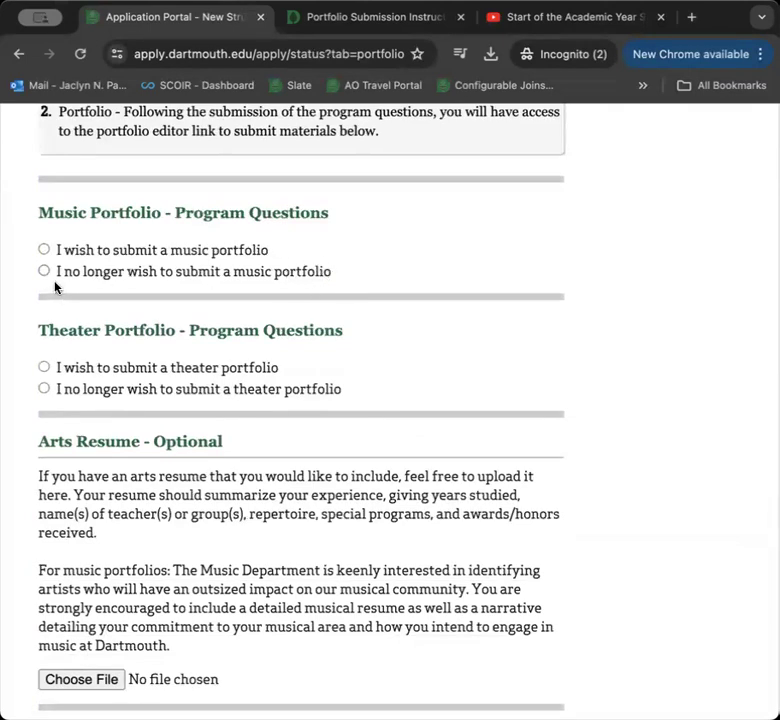
{"action": "left_click", "coordinate": [44, 250]}
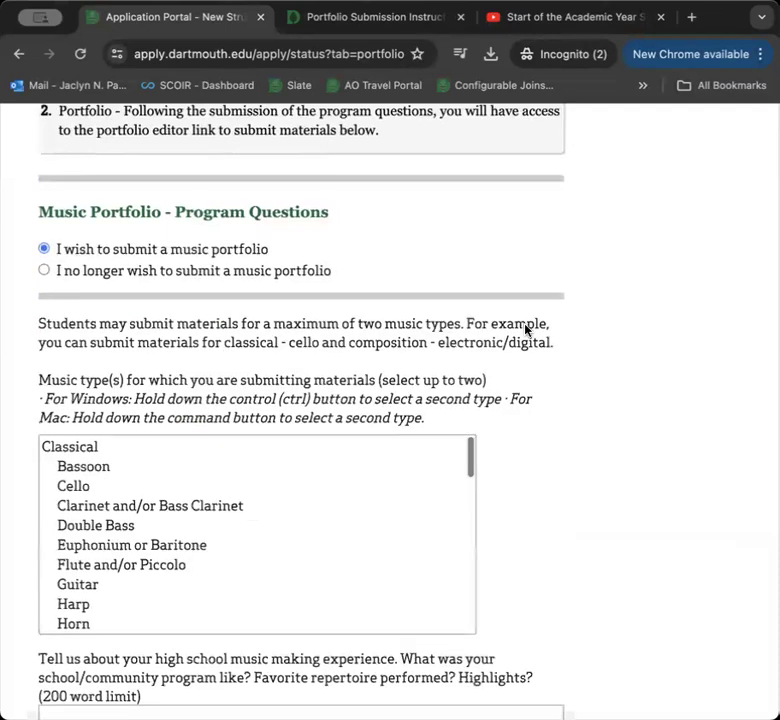
Examine the music types available for a portfolio, from classical instruments through composition and jazz to vocal.
{"action": "scroll", "coordinate": [515, 300], "scroll_direction": "down", "scroll_amount": 1}
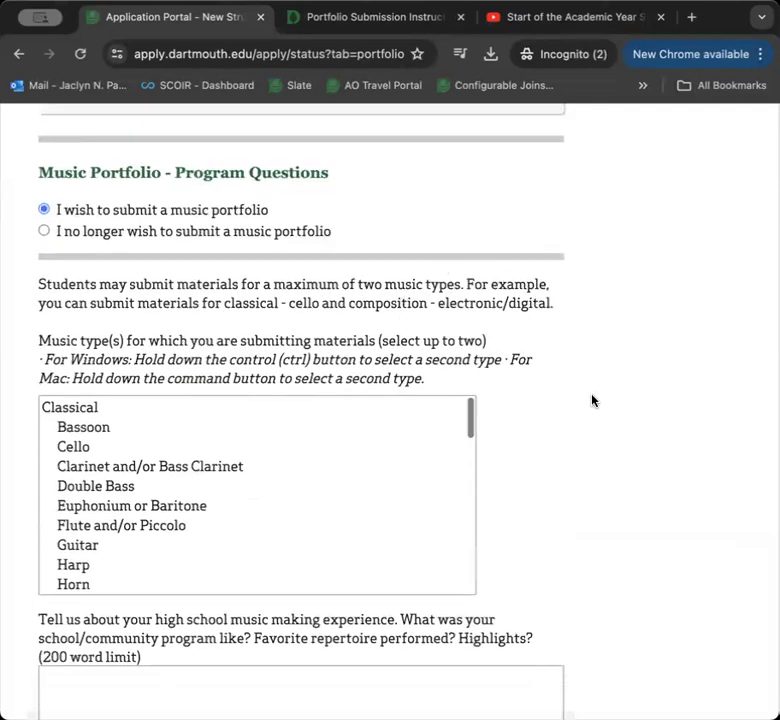
{"action": "scroll", "coordinate": [592, 400], "scroll_direction": "down", "scroll_amount": 2}
{"action": "scroll", "coordinate": [592, 402], "scroll_direction": "up", "scroll_amount": 1}
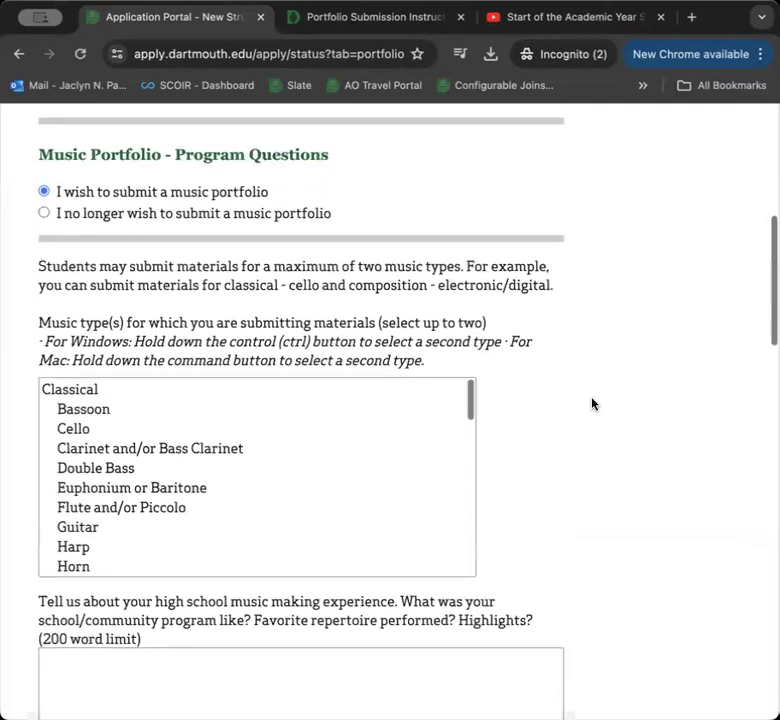
{"action": "scroll", "coordinate": [592, 404], "scroll_direction": "down", "scroll_amount": 1}
{"action": "scroll", "coordinate": [260, 453], "scroll_direction": "down", "scroll_amount": 1}
{"action": "scroll", "coordinate": [260, 453], "scroll_direction": "down", "scroll_amount": 2}
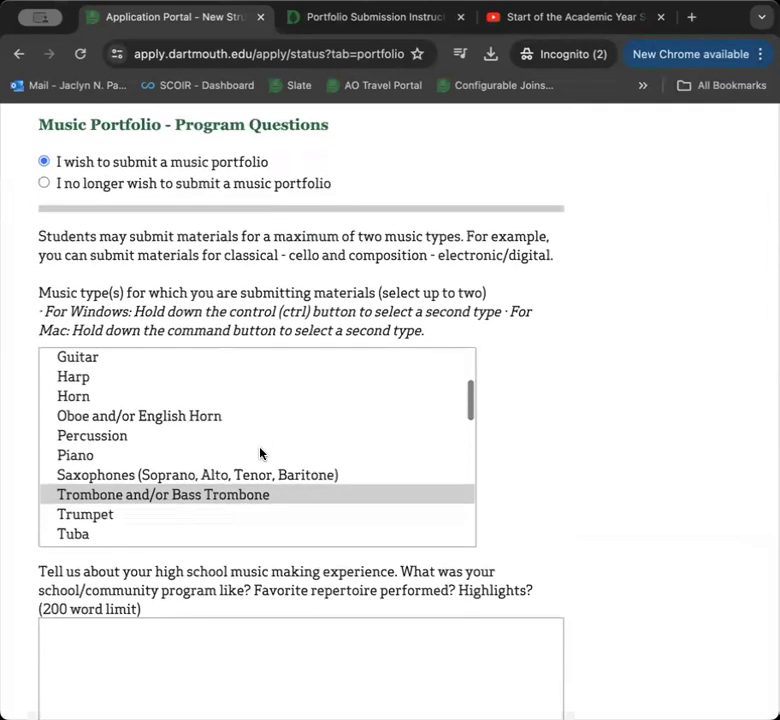
{"action": "scroll", "coordinate": [255, 458], "scroll_direction": "down", "scroll_amount": 1}
{"action": "scroll", "coordinate": [289, 492], "scroll_direction": "down", "scroll_amount": 4}
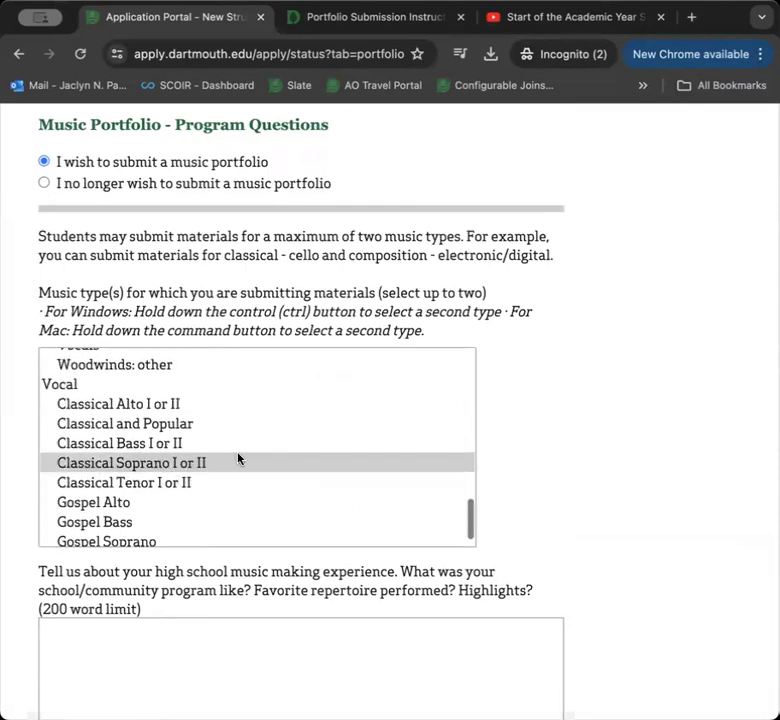
{"action": "scroll", "coordinate": [222, 468], "scroll_direction": "up", "scroll_amount": 10}
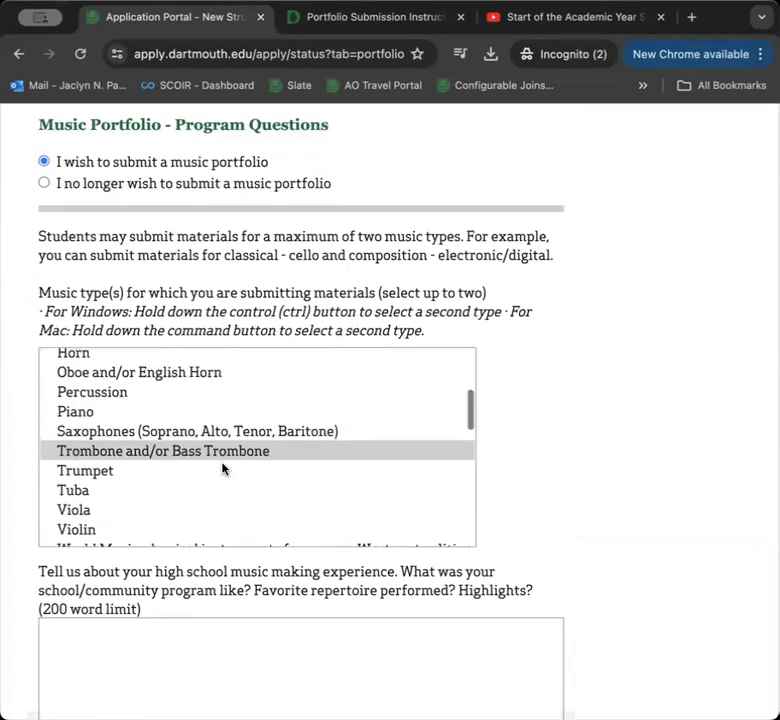
{"action": "scroll", "coordinate": [222, 468], "scroll_direction": "down", "scroll_amount": 6}
{"action": "scroll", "coordinate": [566, 477], "scroll_direction": "down", "scroll_amount": 1}
{"action": "scroll", "coordinate": [566, 477], "scroll_direction": "down", "scroll_amount": 5}
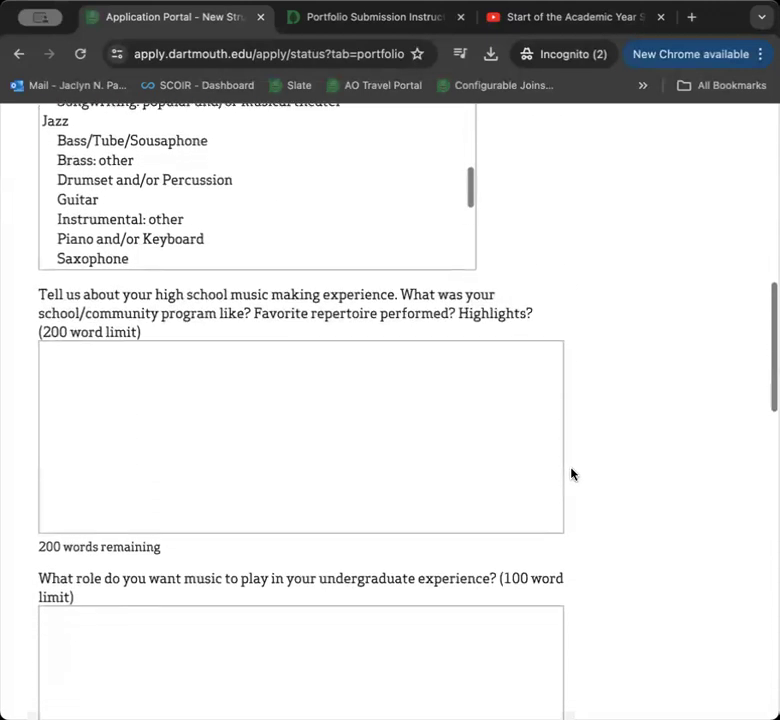
Answer "Test" to the questions on high school music making experience and music's role in the undergraduate experience.
{"action": "scroll", "coordinate": [218, 386], "scroll_direction": "down", "scroll_amount": 1}
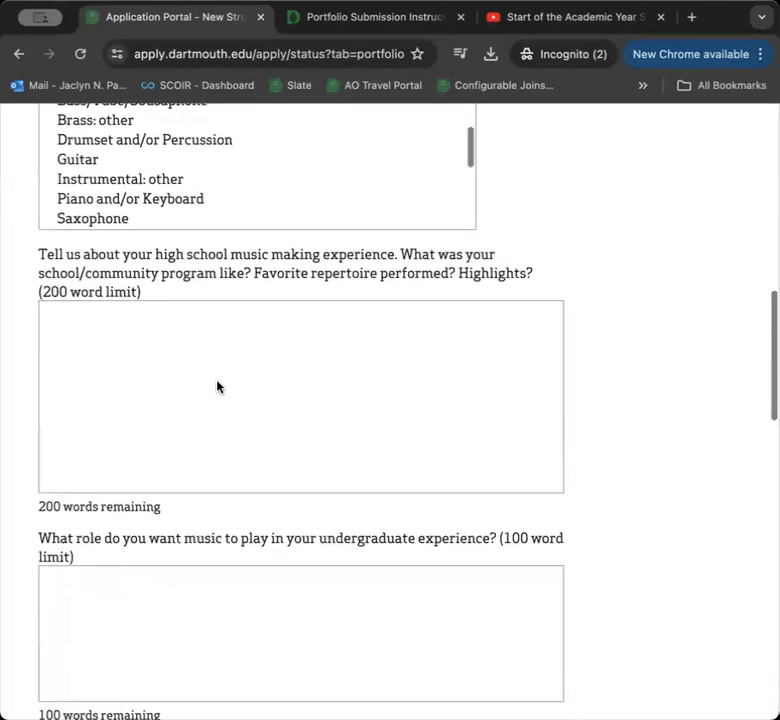
{"action": "left_click", "coordinate": [165, 364]}
{"action": "type", "text": "Test"}
{"action": "scroll", "coordinate": [165, 364], "scroll_direction": "down", "scroll_amount": 2}
{"action": "scroll", "coordinate": [193, 515], "scroll_direction": "down", "scroll_amount": 1}
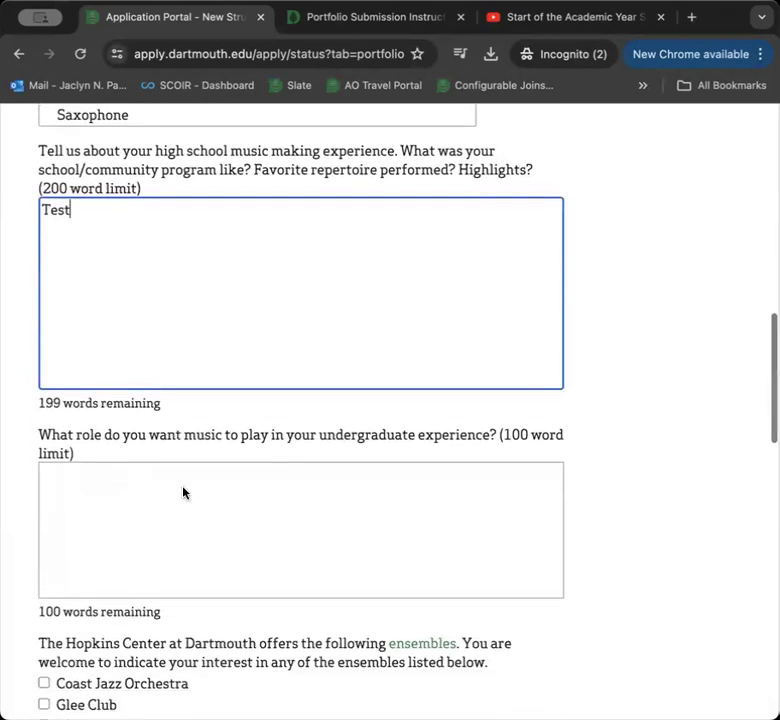
{"action": "left_click", "coordinate": [193, 517]}
{"action": "type", "text": "Test"}
Indicate interest in the Glee Club and Marching Band ensembles and the Jazz Improvisation performance laboratory.
{"action": "scroll", "coordinate": [279, 394], "scroll_direction": "down", "scroll_amount": 8}
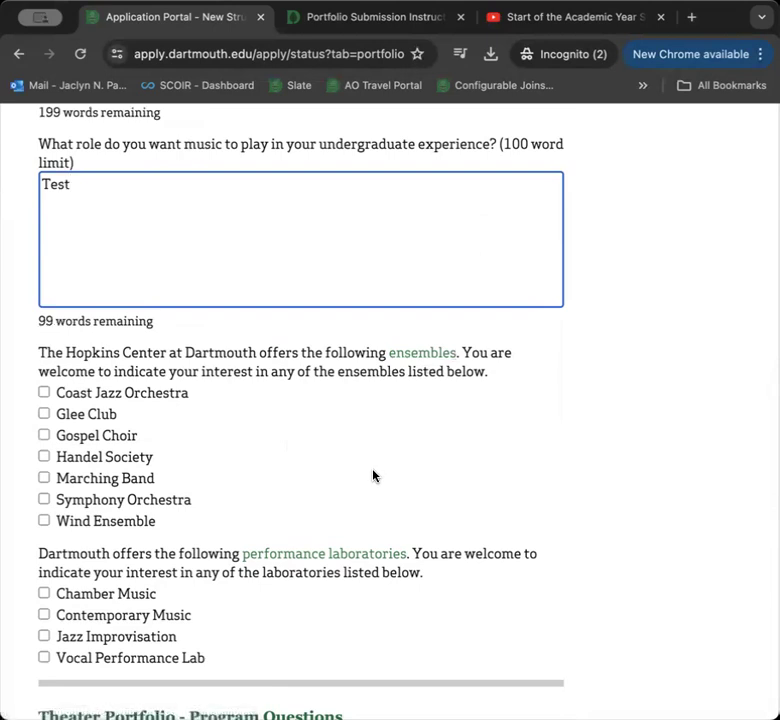
{"action": "scroll", "coordinate": [373, 476], "scroll_direction": "down", "scroll_amount": 1}
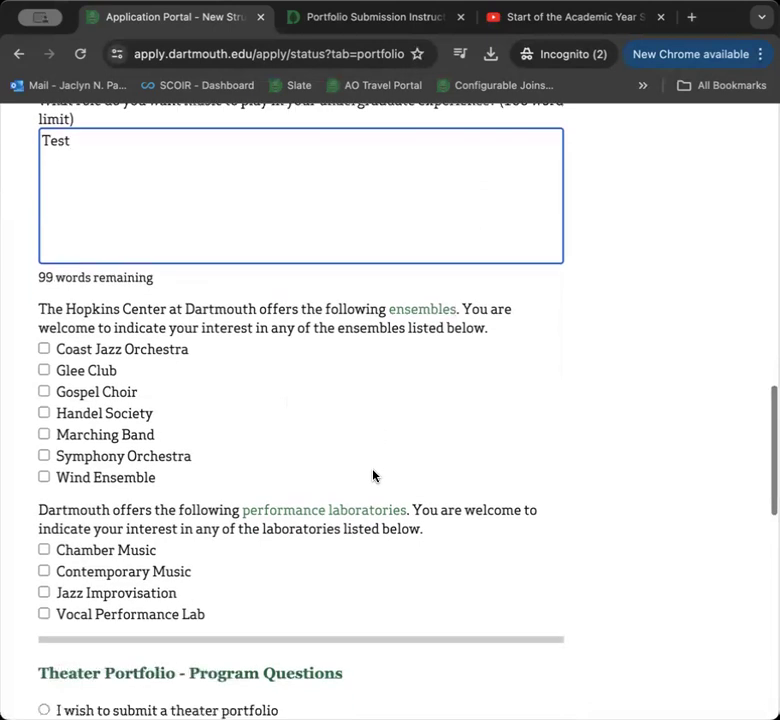
{"action": "left_click", "coordinate": [44, 371]}
{"action": "left_click", "coordinate": [44, 434]}
{"action": "scroll", "coordinate": [320, 460], "scroll_direction": "down", "scroll_amount": 2}
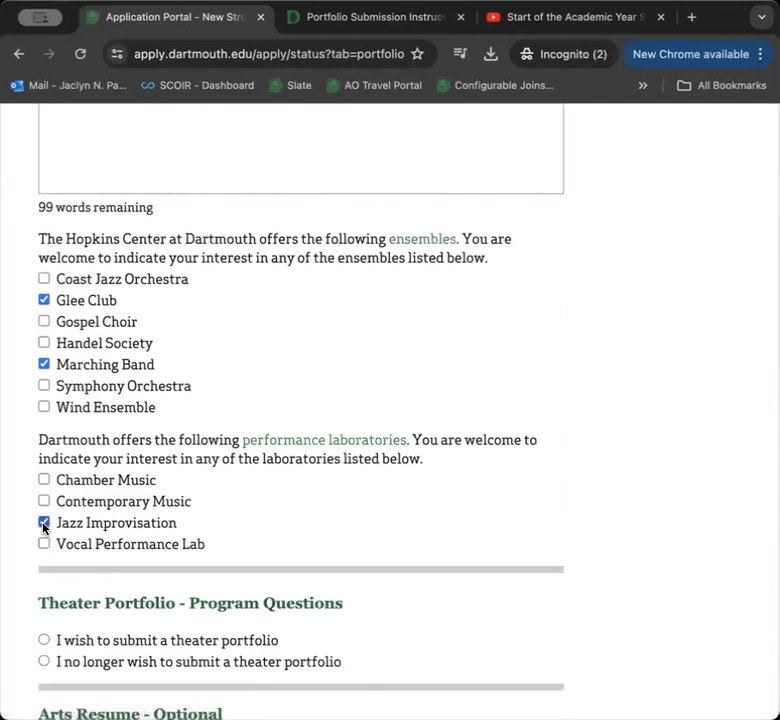
Review the whole music portfolio section, from the submission choice and music types to the performance laboratories.
{"action": "scroll", "coordinate": [296, 536], "scroll_direction": "down", "scroll_amount": 1}
{"action": "scroll", "coordinate": [349, 428], "scroll_direction": "up", "scroll_amount": 2}
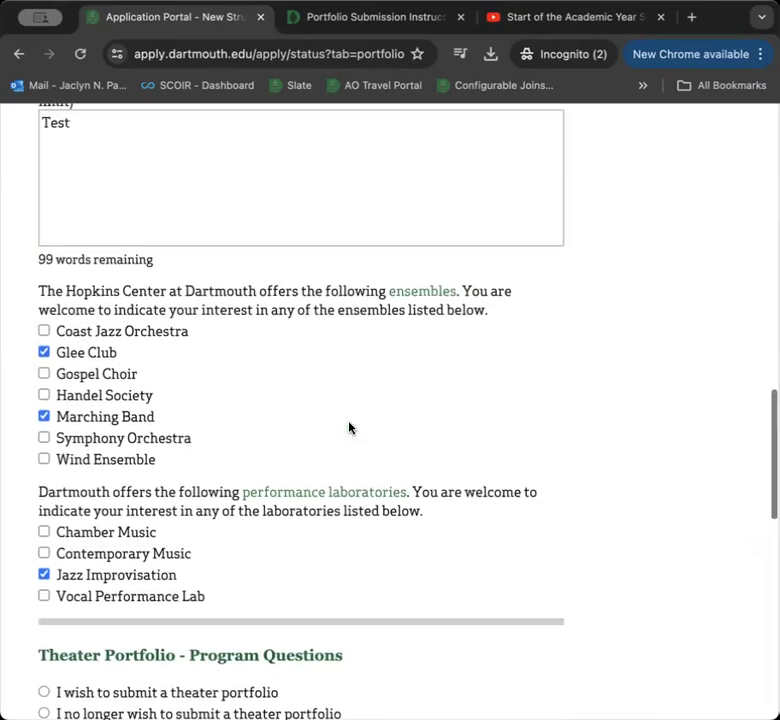
{"action": "scroll", "coordinate": [349, 428], "scroll_direction": "up", "scroll_amount": 10}
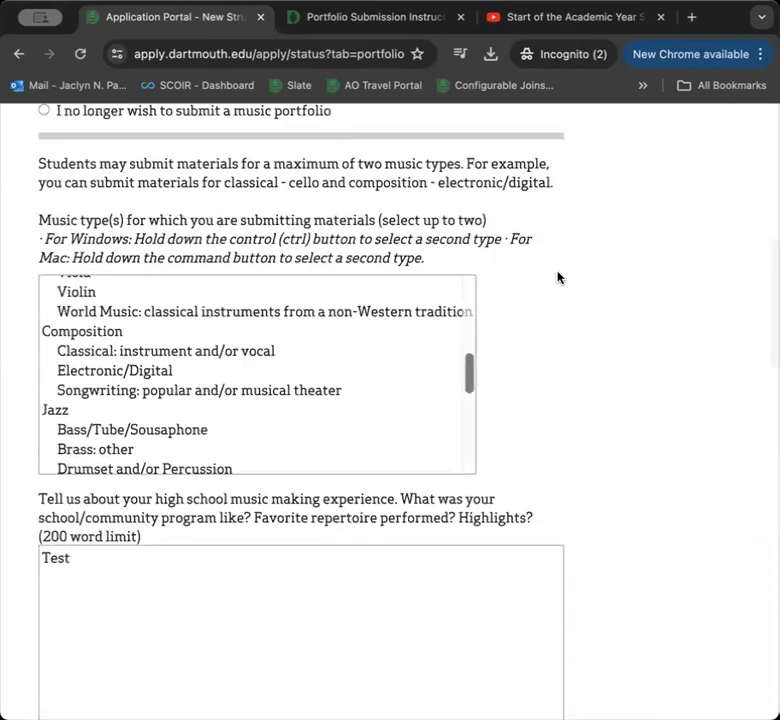
{"action": "scroll", "coordinate": [558, 277], "scroll_direction": "up", "scroll_amount": 3}
{"action": "scroll", "coordinate": [300, 360], "scroll_direction": "down", "scroll_amount": 1}
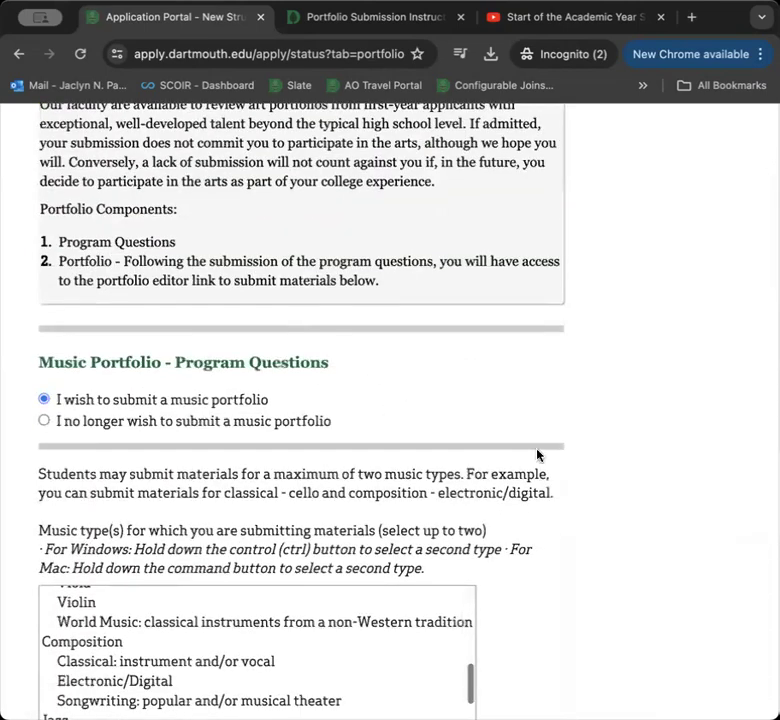
{"action": "scroll", "coordinate": [537, 455], "scroll_direction": "down", "scroll_amount": 10}
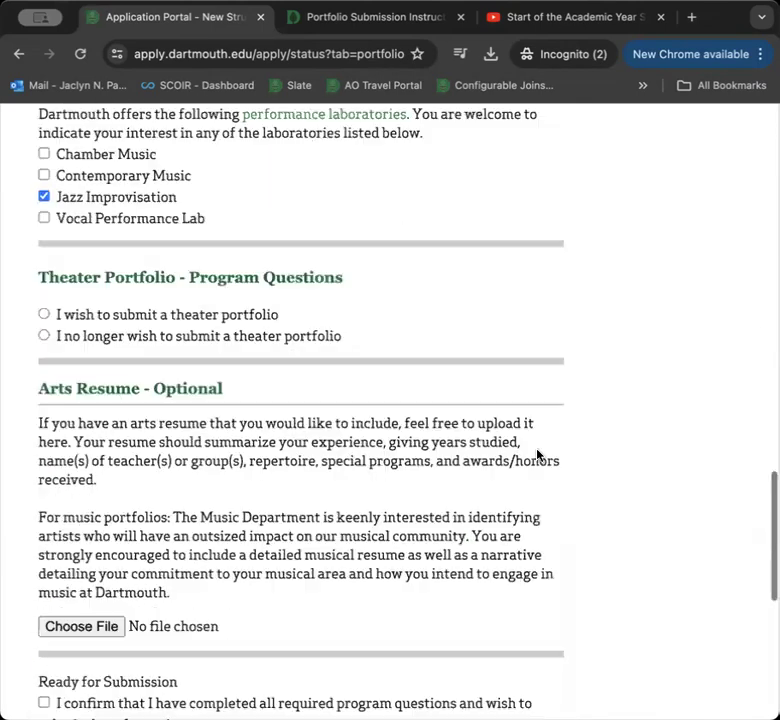
{"action": "scroll", "coordinate": [537, 452], "scroll_direction": "down", "scroll_amount": 1}
{"action": "scroll", "coordinate": [225, 284], "scroll_direction": "up", "scroll_amount": 1}
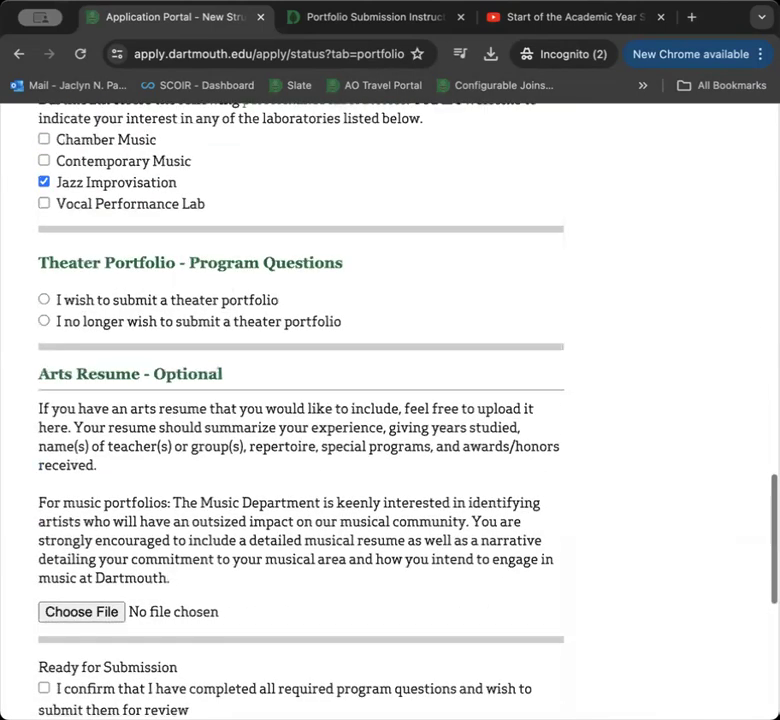
Indicate the wish to submit a theater portfolio and answer "Test" to why theater is of interest.
{"action": "left_click", "coordinate": [45, 298]}
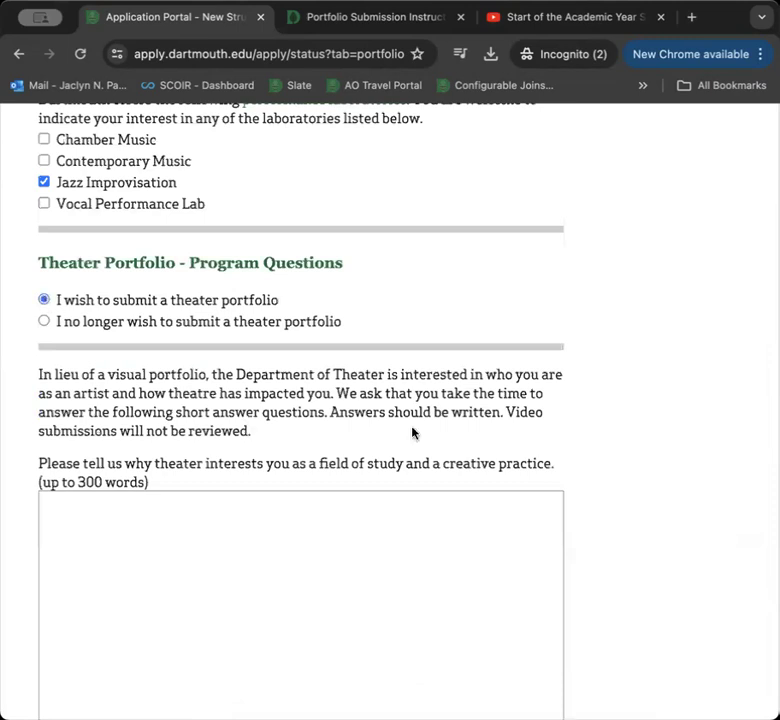
{"action": "scroll", "coordinate": [440, 434], "scroll_direction": "down", "scroll_amount": 3}
{"action": "left_click", "coordinate": [191, 447]}
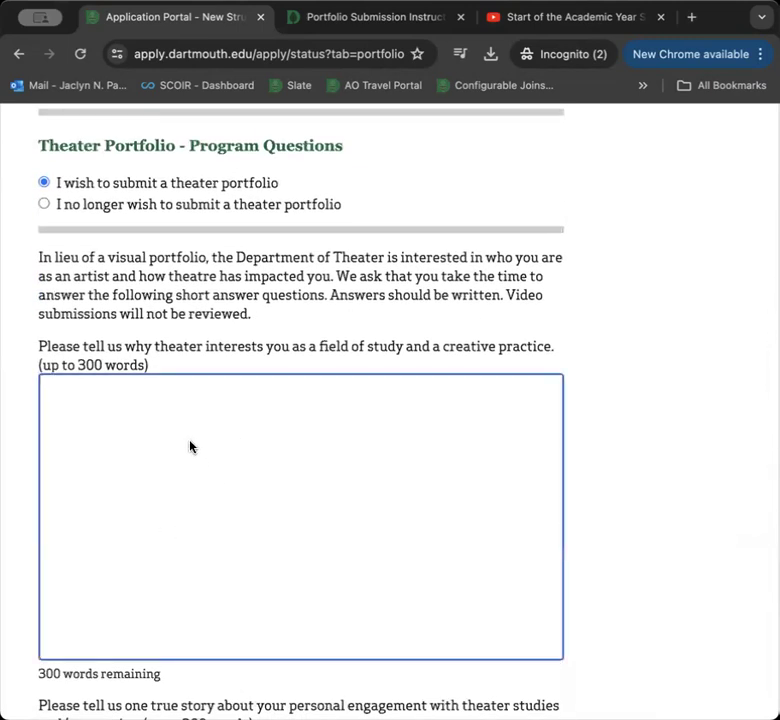
{"action": "scroll", "coordinate": [191, 447], "scroll_direction": "down", "scroll_amount": 1}
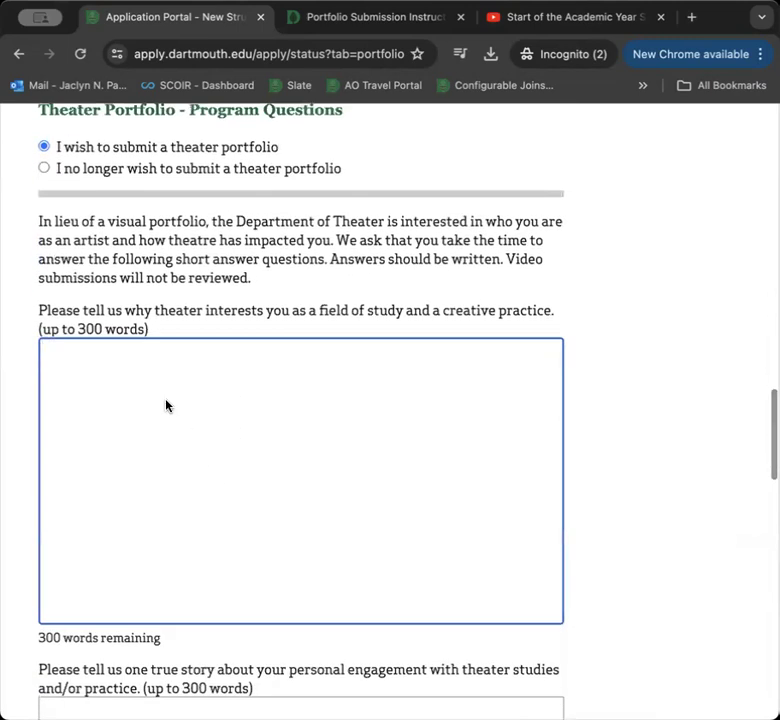
{"action": "type", "text": "Test"}
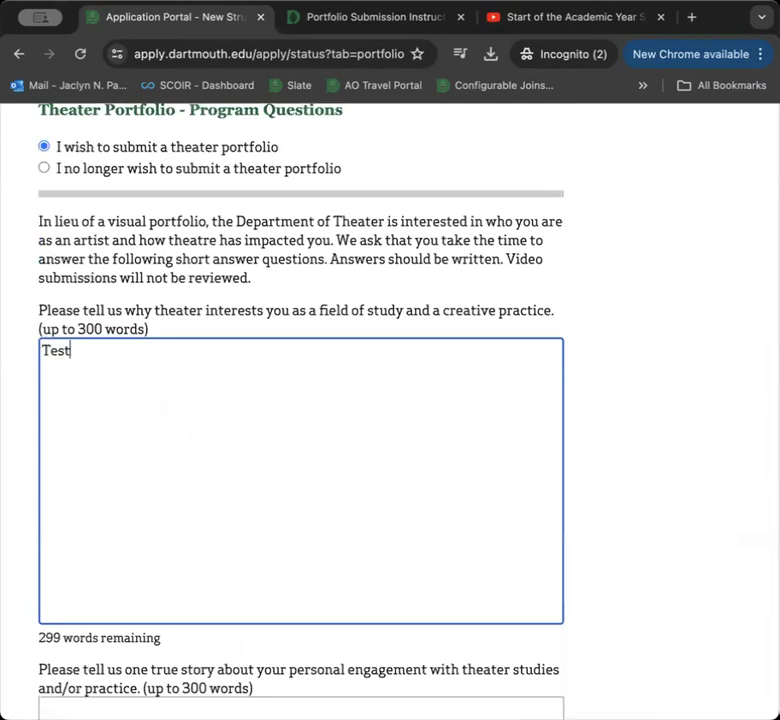
Answer "Test" to the theater questions about a true story of personal engagement and lessons learned about collaboration.
{"action": "scroll", "coordinate": [166, 405], "scroll_direction": "down", "scroll_amount": 4}
{"action": "scroll", "coordinate": [118, 445], "scroll_direction": "down", "scroll_amount": 3}
{"action": "left_click", "coordinate": [97, 450]}
{"action": "type", "text": "Test"}
{"action": "scroll", "coordinate": [97, 450], "scroll_direction": "down", "scroll_amount": 2}
{"action": "scroll", "coordinate": [179, 353], "scroll_direction": "down", "scroll_amount": 10}
{"action": "left_click", "coordinate": [150, 383]}
{"action": "type", "text": "Test"}
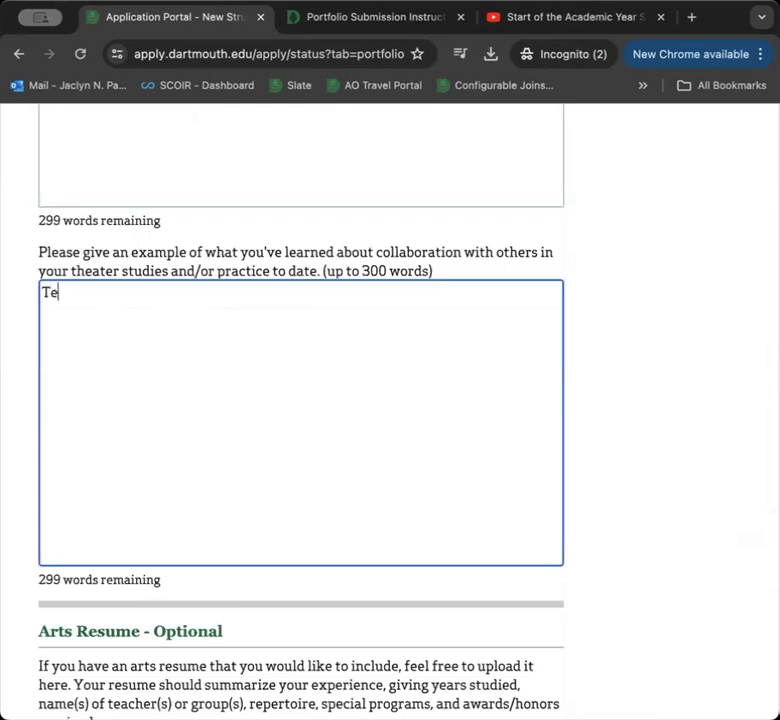
Review the optional arts resume instructions and the submission options at the end of the form.
{"action": "scroll", "coordinate": [280, 374], "scroll_direction": "down", "scroll_amount": 7}
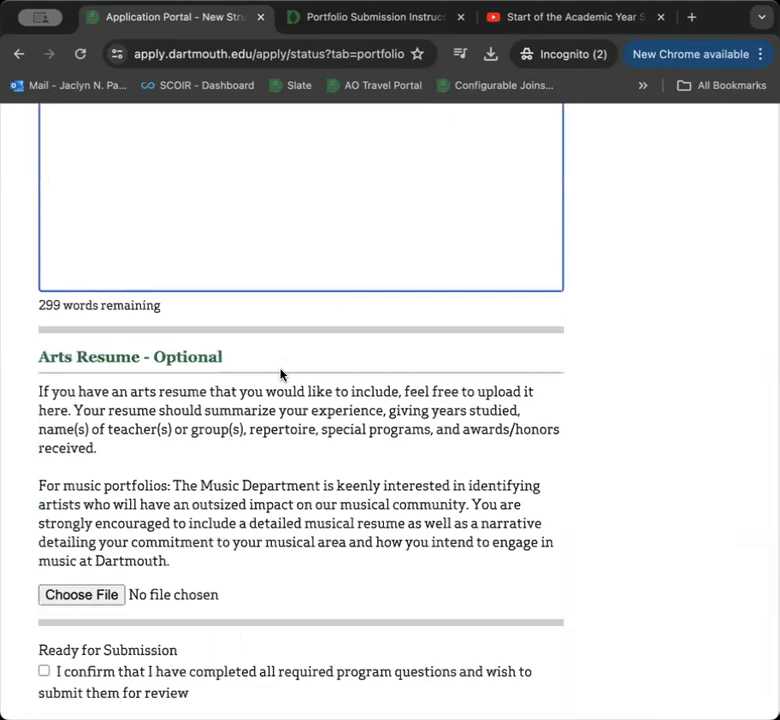
{"action": "scroll", "coordinate": [280, 374], "scroll_direction": "up", "scroll_amount": 1}
{"action": "scroll", "coordinate": [280, 374], "scroll_direction": "down", "scroll_amount": 2}
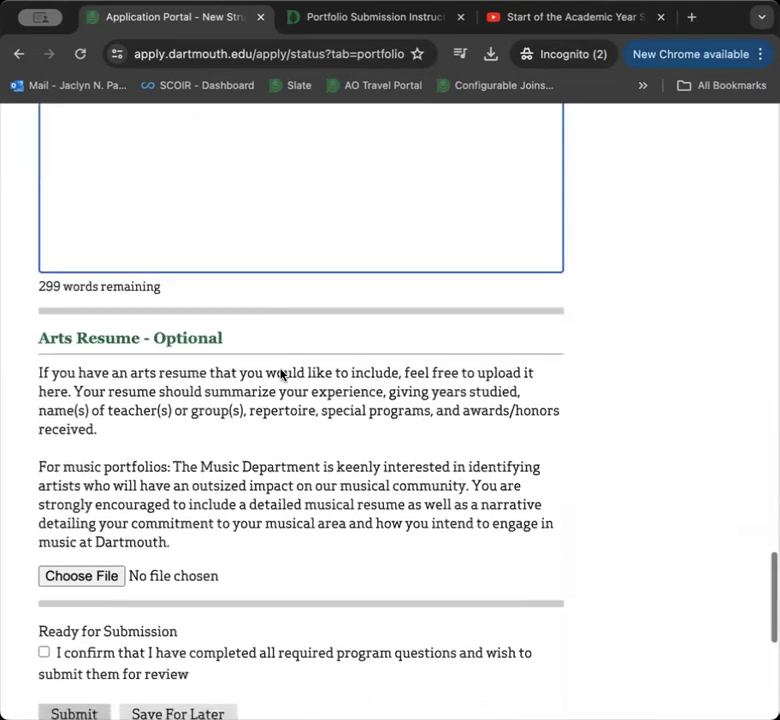
{"action": "scroll", "coordinate": [280, 374], "scroll_direction": "down", "scroll_amount": 3}
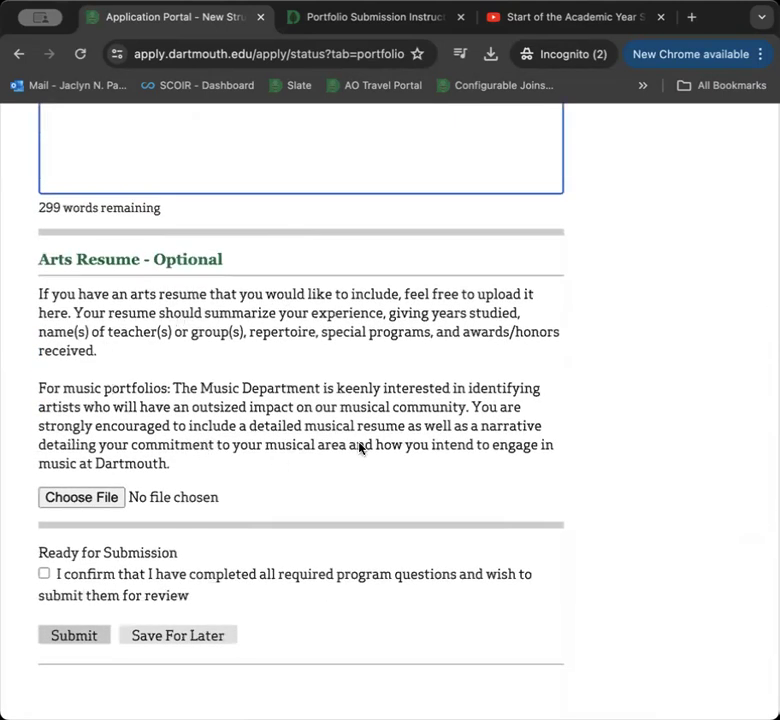
{"action": "scroll", "coordinate": [358, 489], "scroll_direction": "down", "scroll_amount": 2}
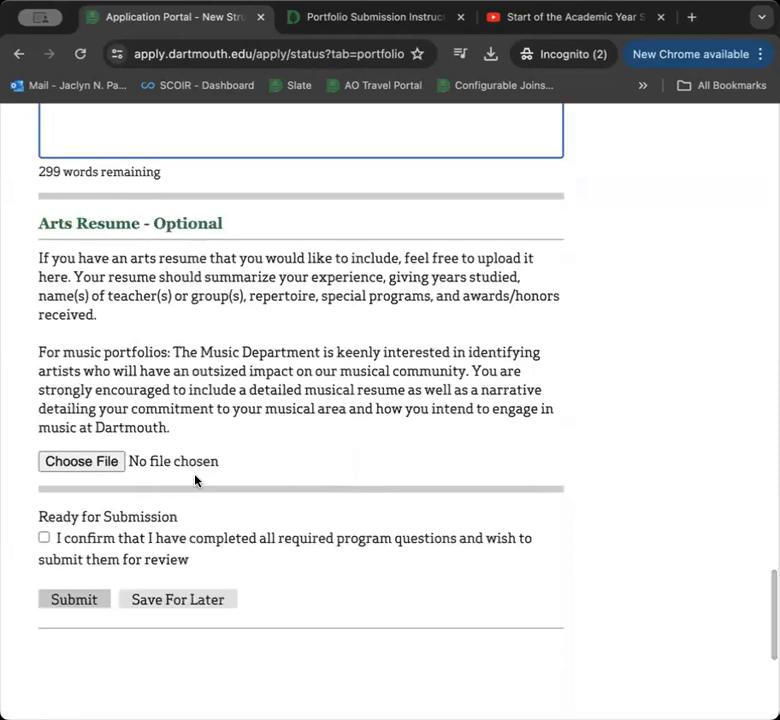
Attach "Applicant, Test Resume.pdf" as the optional arts resume and review the completed music and theater answers.
{"action": "left_click", "coordinate": [80, 463]}
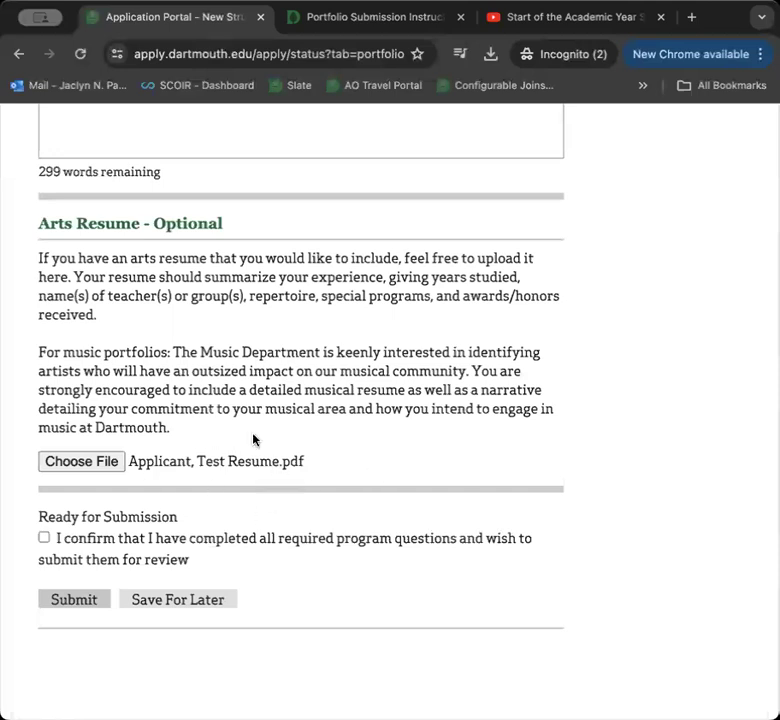
{"action": "scroll", "coordinate": [277, 473], "scroll_direction": "down", "scroll_amount": 1}
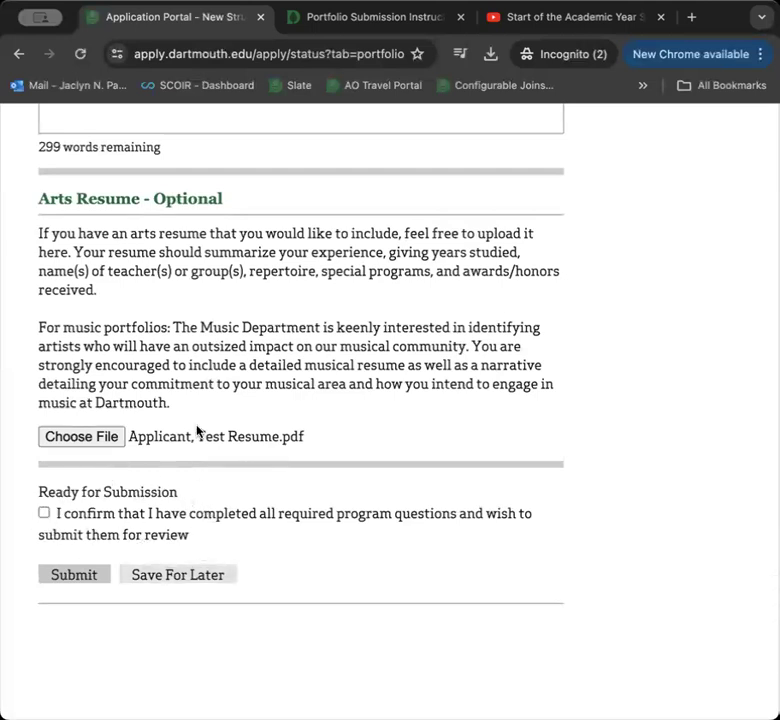
{"action": "scroll", "coordinate": [235, 400], "scroll_direction": "up", "scroll_amount": 5}
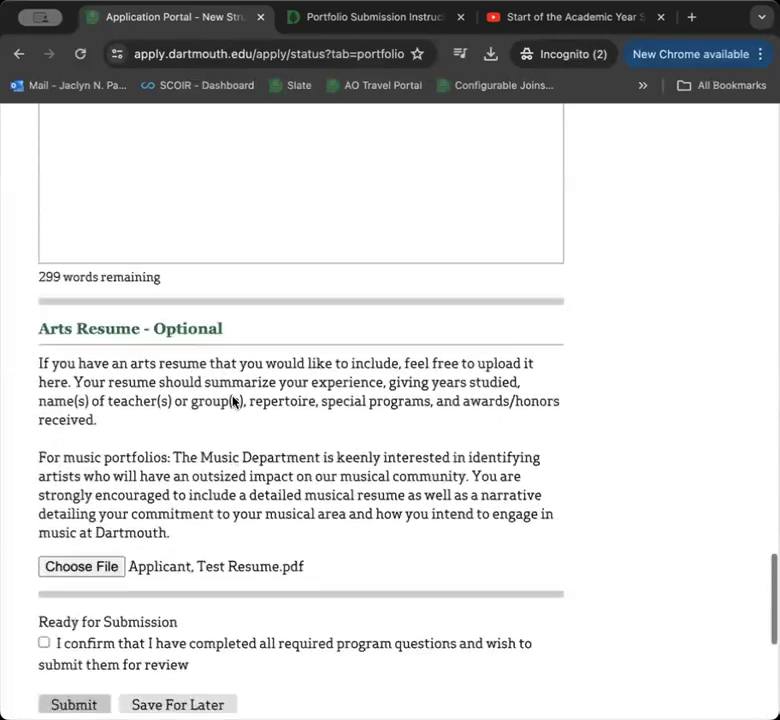
{"action": "scroll", "coordinate": [232, 402], "scroll_direction": "up", "scroll_amount": 10}
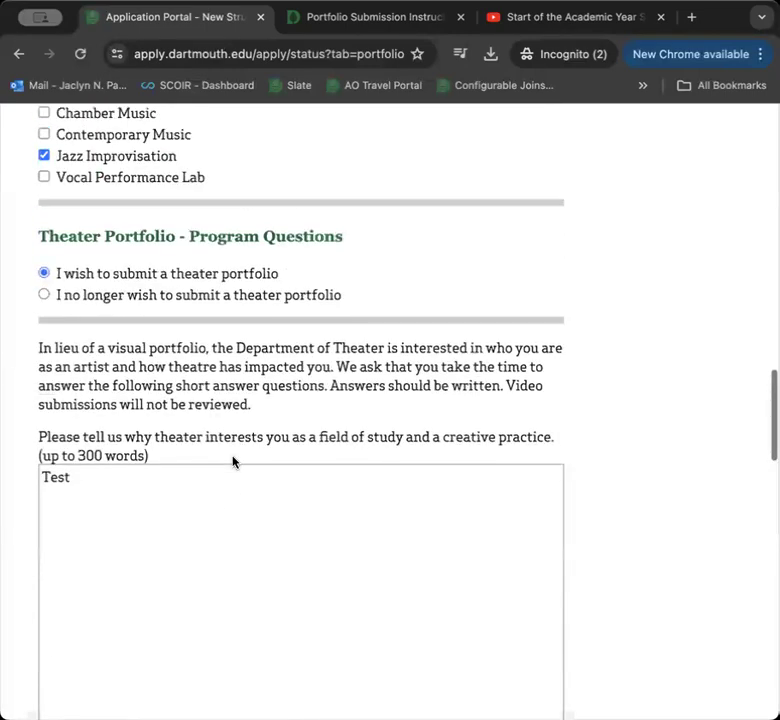
{"action": "scroll", "coordinate": [232, 462], "scroll_direction": "up", "scroll_amount": 12}
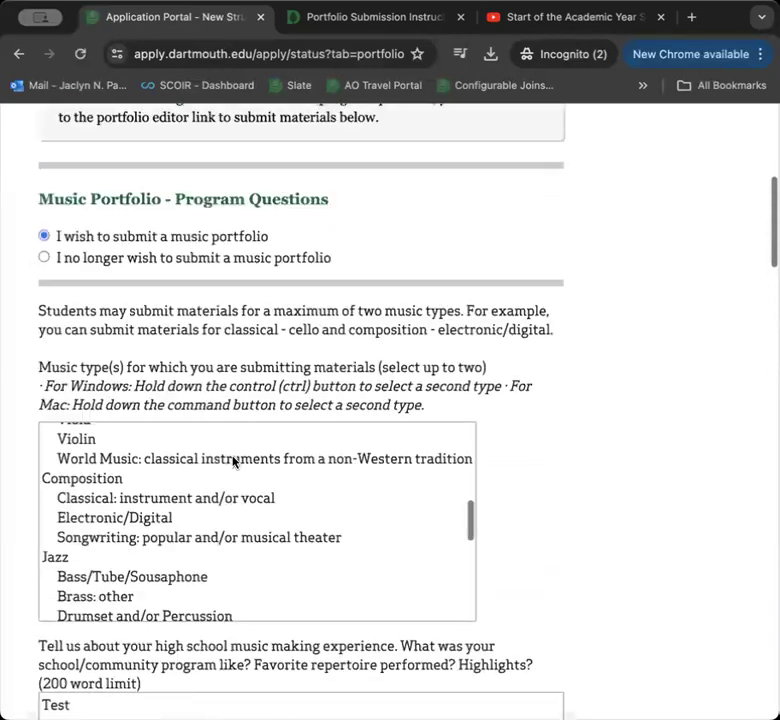
{"action": "scroll", "coordinate": [223, 610], "scroll_direction": "down", "scroll_amount": 8}
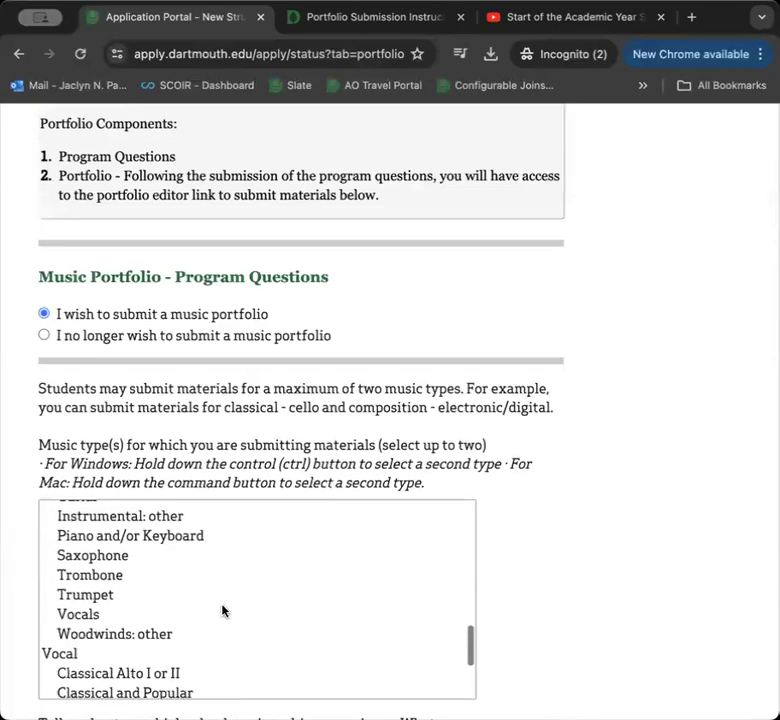
{"action": "scroll", "coordinate": [510, 581], "scroll_direction": "down", "scroll_amount": 15}
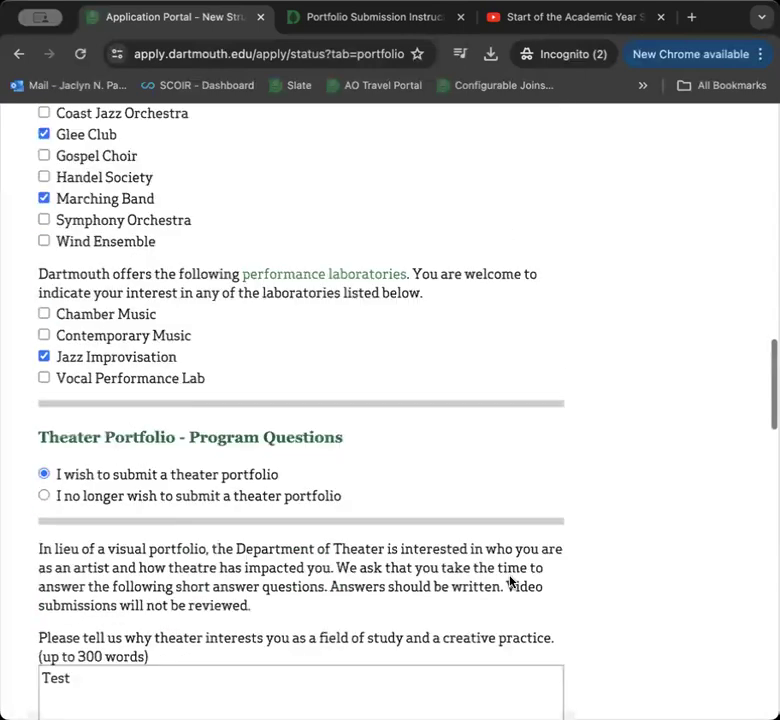
Confirm that all required program questions are completed and submit them for review.
{"action": "scroll", "coordinate": [510, 581], "scroll_direction": "down", "scroll_amount": 5}
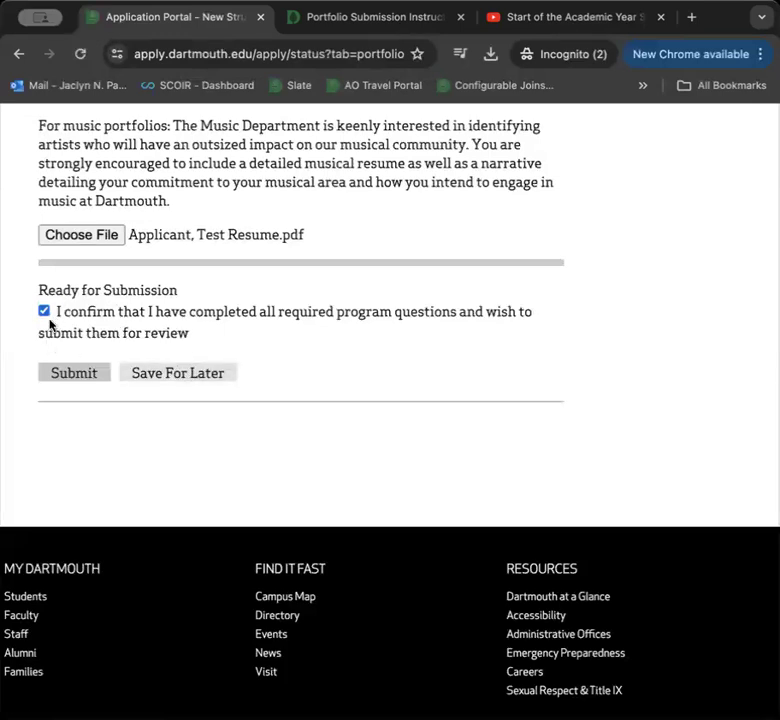
{"action": "left_click", "coordinate": [73, 376]}
{"action": "scroll", "coordinate": [116, 285], "scroll_direction": "up", "scroll_amount": 1}
{"action": "scroll", "coordinate": [116, 285], "scroll_direction": "up", "scroll_amount": 4}
{"action": "scroll", "coordinate": [116, 285], "scroll_direction": "down", "scroll_amount": 2}
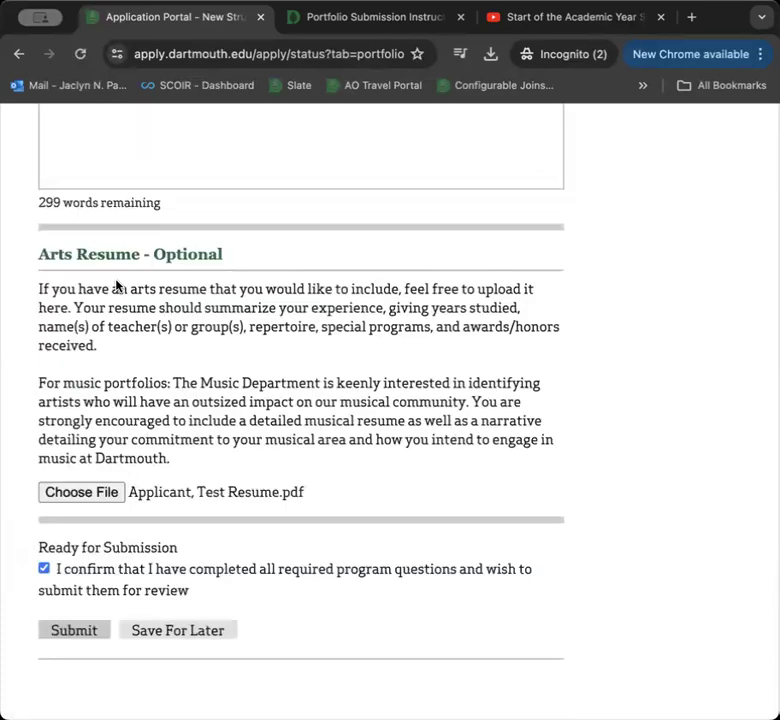
{"action": "scroll", "coordinate": [99, 418], "scroll_direction": "down", "scroll_amount": 1}
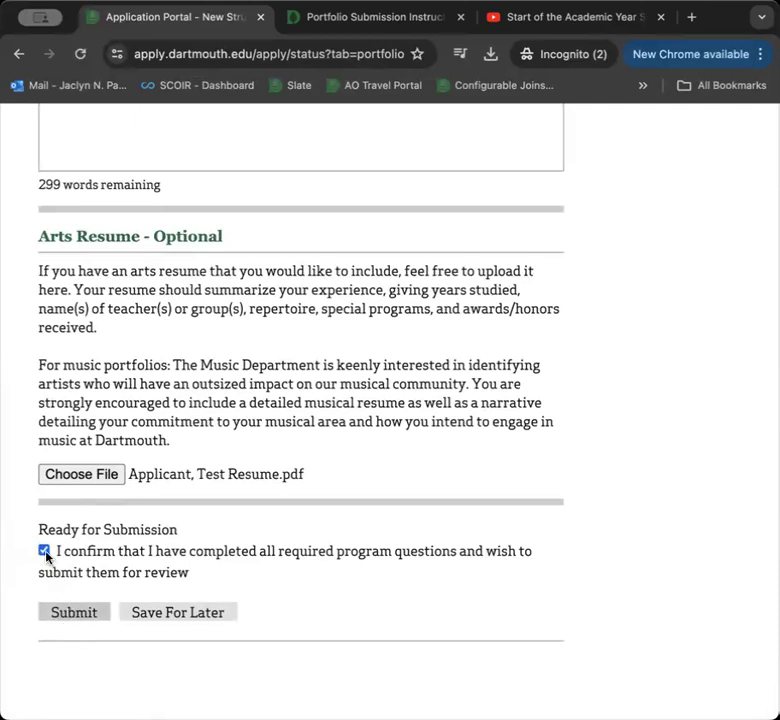
{"action": "left_click", "coordinate": [72, 613]}
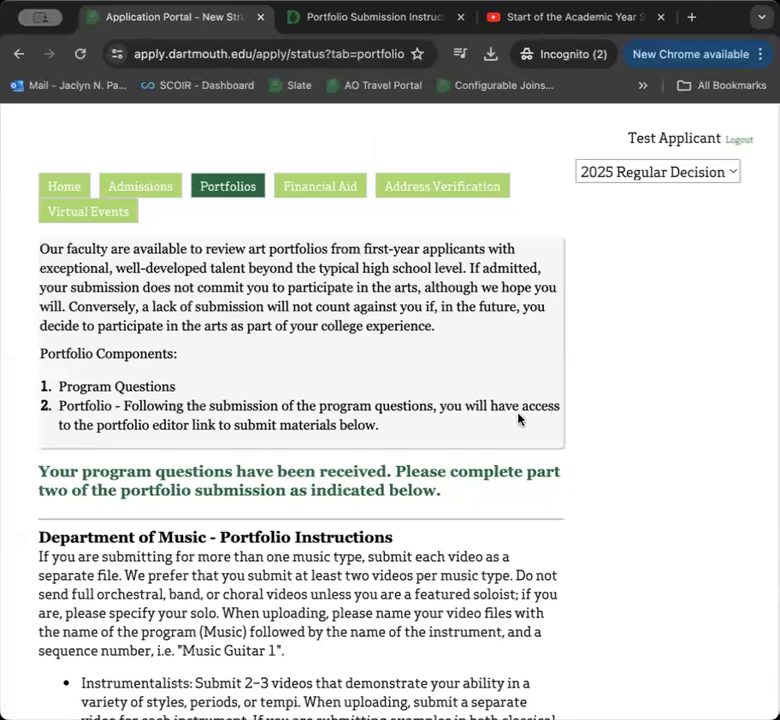
Read the Department of Music portfolio instructions for instrumentalists, vocalists and composers, plus the Department of Theater reminder.
{"action": "scroll", "coordinate": [460, 437], "scroll_direction": "down", "scroll_amount": 5}
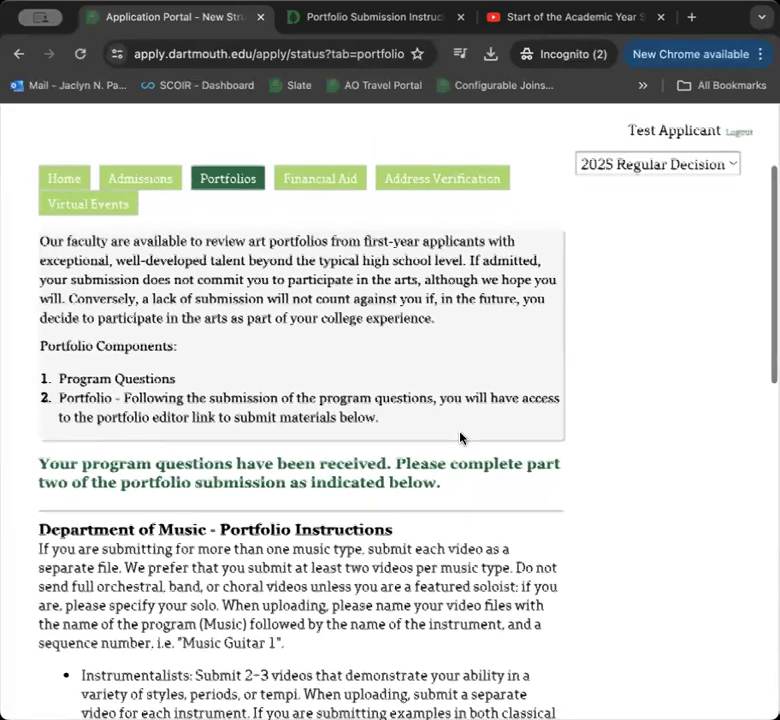
{"action": "scroll", "coordinate": [568, 441], "scroll_direction": "down", "scroll_amount": 2}
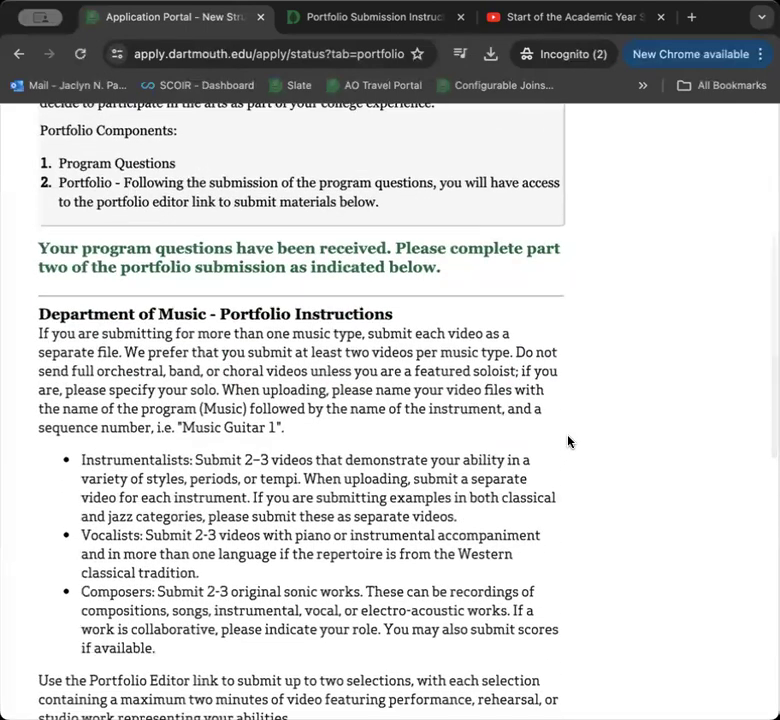
{"action": "scroll", "coordinate": [243, 400], "scroll_direction": "down", "scroll_amount": 2}
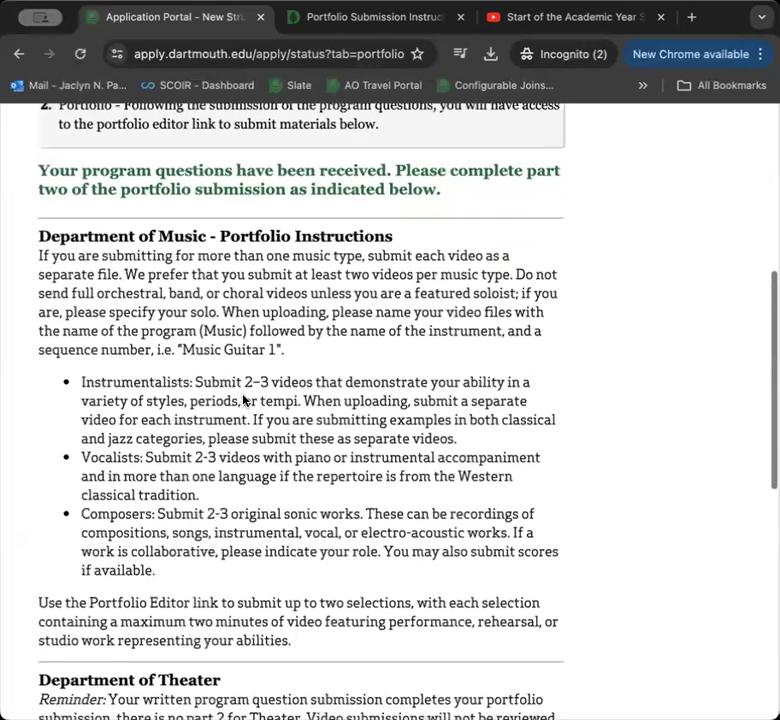
{"action": "scroll", "coordinate": [158, 510], "scroll_direction": "down", "scroll_amount": 2}
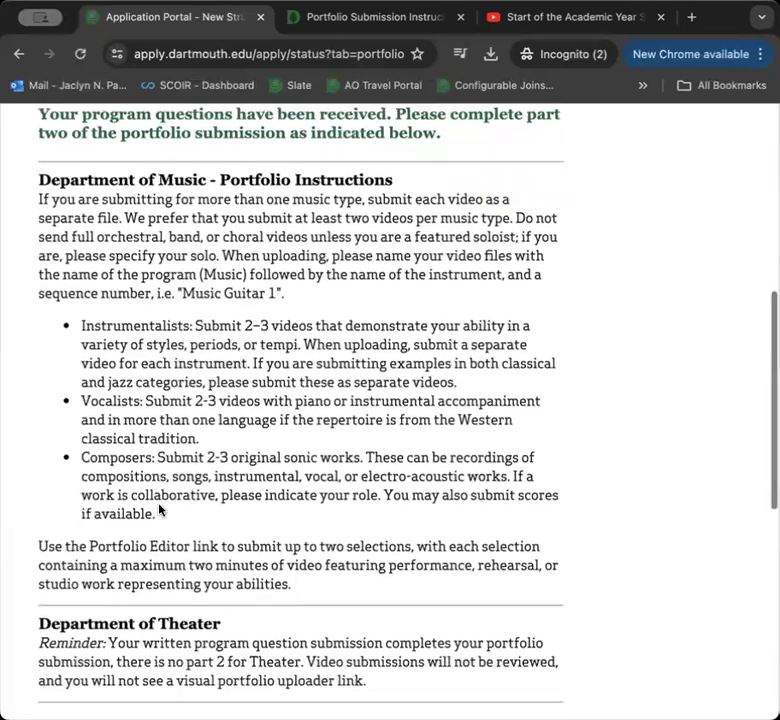
{"action": "scroll", "coordinate": [162, 507], "scroll_direction": "up", "scroll_amount": 1}
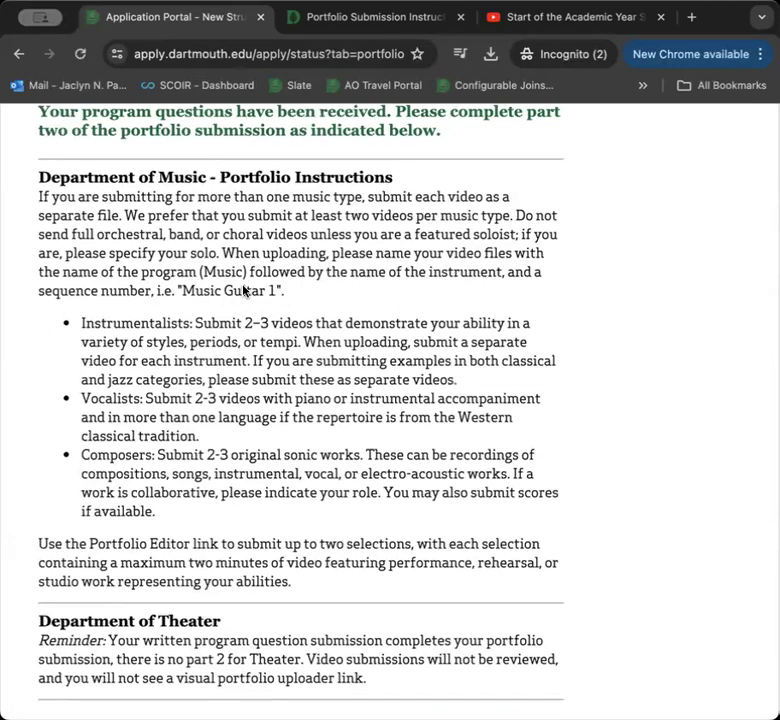
{"action": "scroll", "coordinate": [120, 453], "scroll_direction": "down", "scroll_amount": 2}
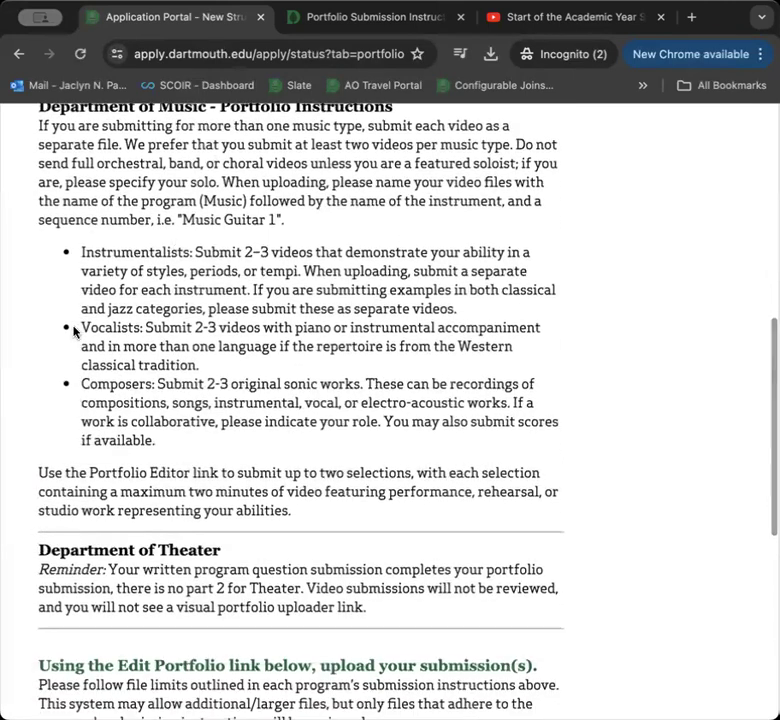
Switch to the Portfolio Submission Instructions page and read the requirements for Dance, Theater, Studio Art and Music.
{"action": "left_click", "coordinate": [345, 18]}
{"action": "scroll", "coordinate": [391, 370], "scroll_direction": "down", "scroll_amount": 4}
{"action": "scroll", "coordinate": [391, 370], "scroll_direction": "down", "scroll_amount": 6}
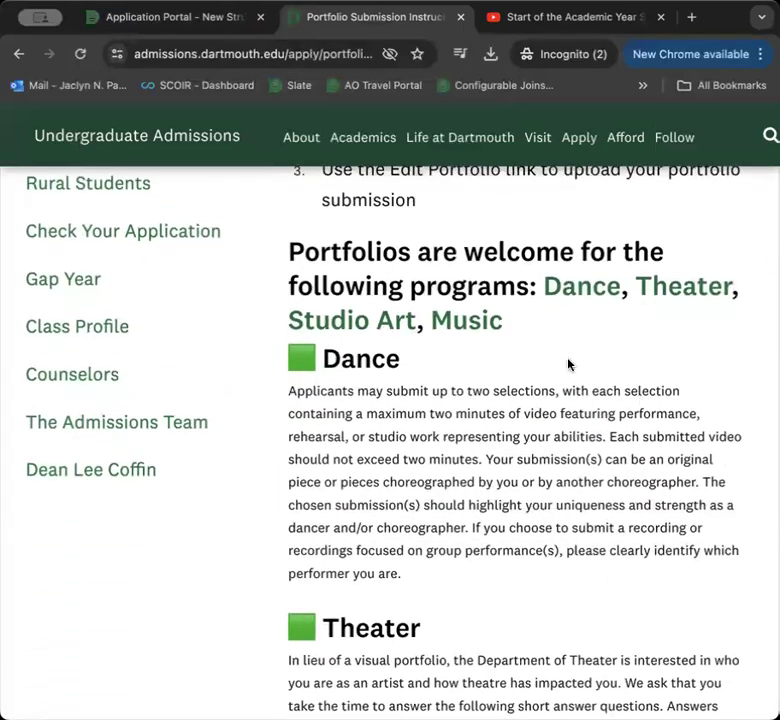
{"action": "scroll", "coordinate": [549, 602], "scroll_direction": "down", "scroll_amount": 8}
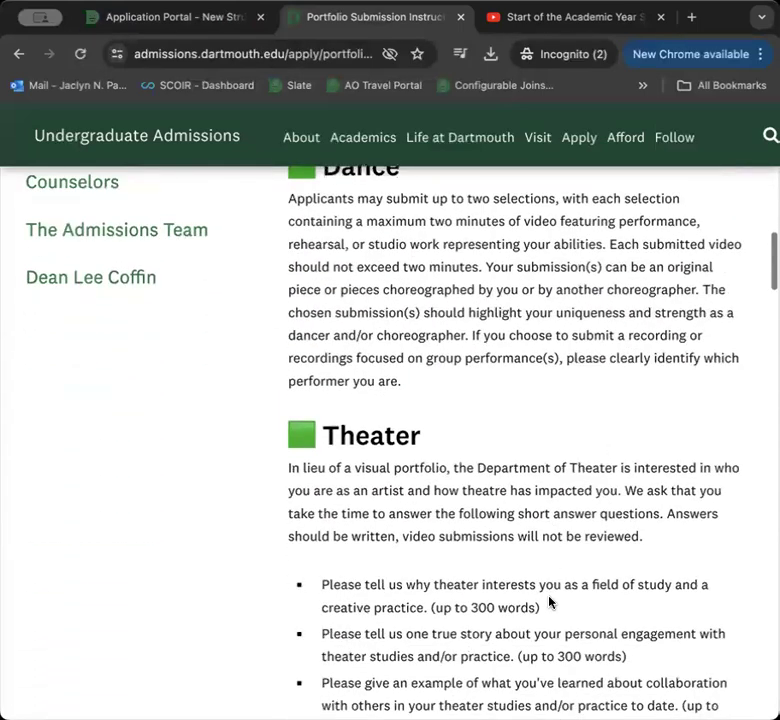
{"action": "scroll", "coordinate": [411, 414], "scroll_direction": "down", "scroll_amount": 7}
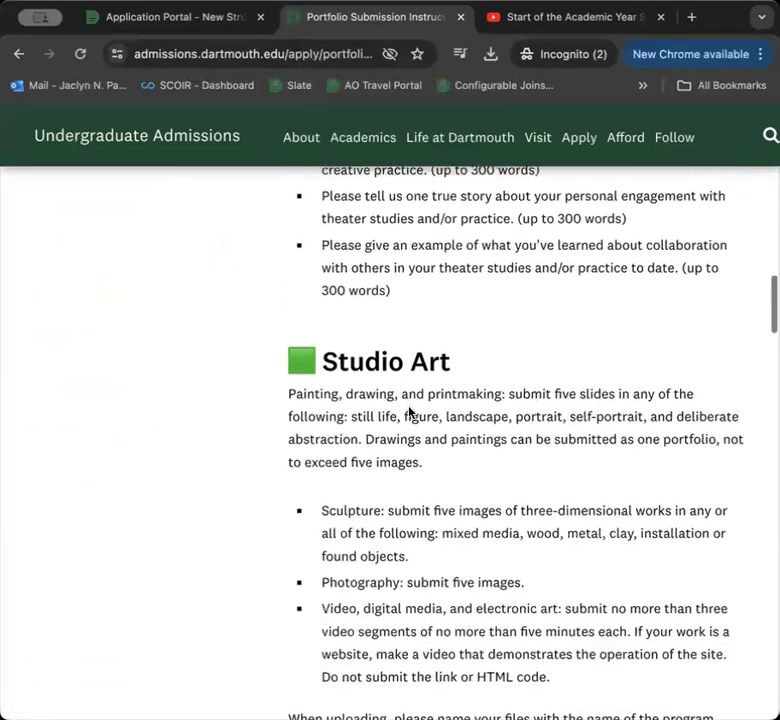
{"action": "scroll", "coordinate": [411, 563], "scroll_direction": "down", "scroll_amount": 16}
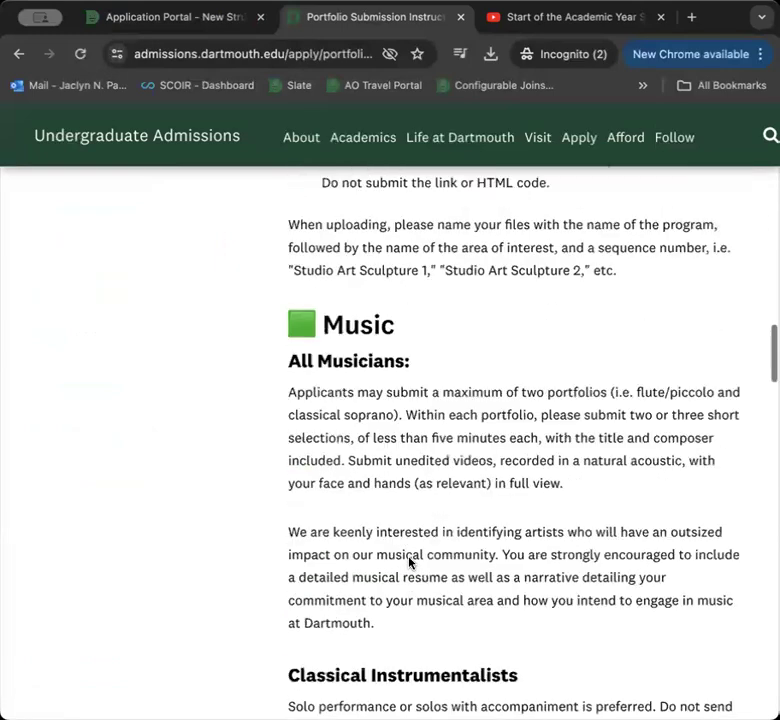
Return to the application portal, recheck the portfolio instructions and open the portfolio editor for uploading submissions.
{"action": "left_click", "coordinate": [183, 22]}
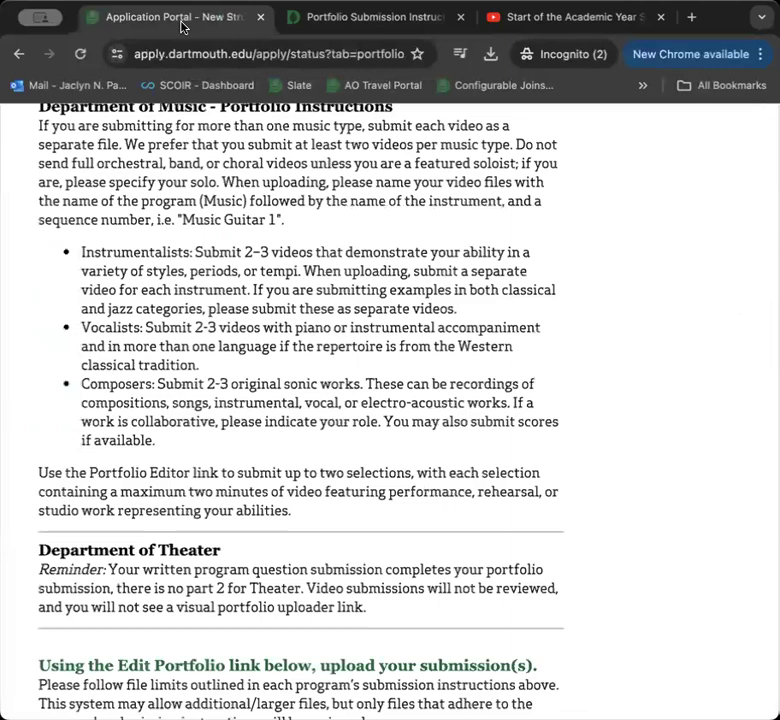
{"action": "scroll", "coordinate": [423, 584], "scroll_direction": "down", "scroll_amount": 4}
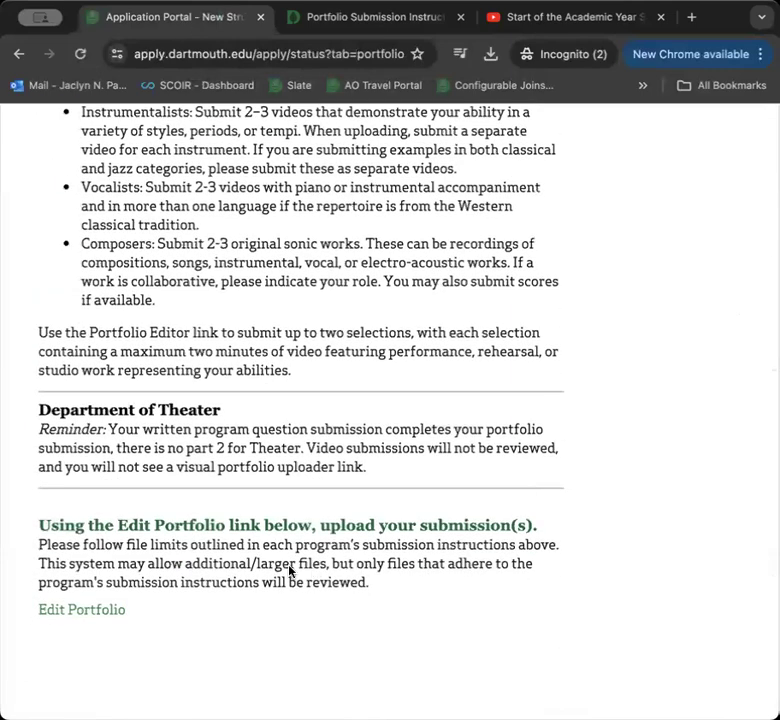
{"action": "scroll", "coordinate": [210, 510], "scroll_direction": "up", "scroll_amount": 9}
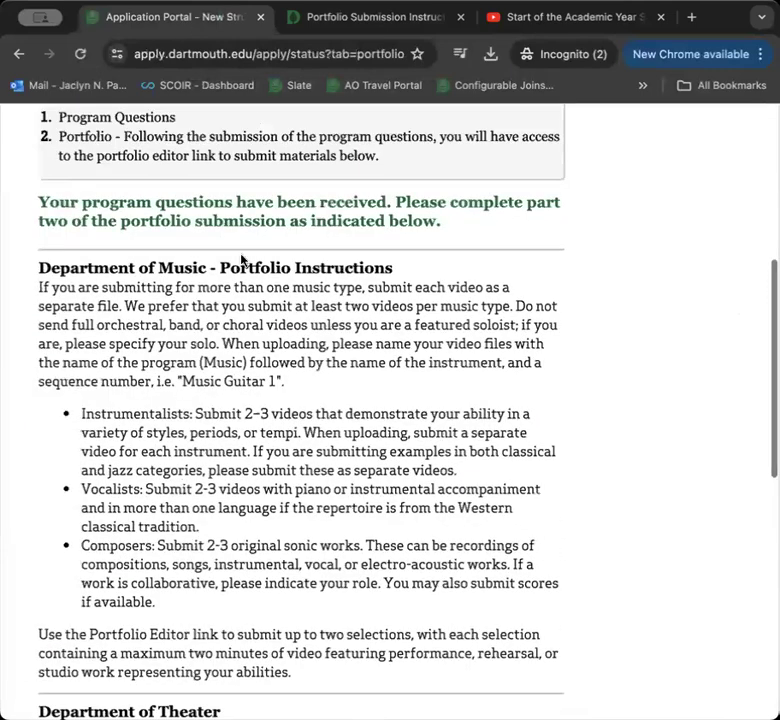
{"action": "scroll", "coordinate": [205, 340], "scroll_direction": "down", "scroll_amount": 7}
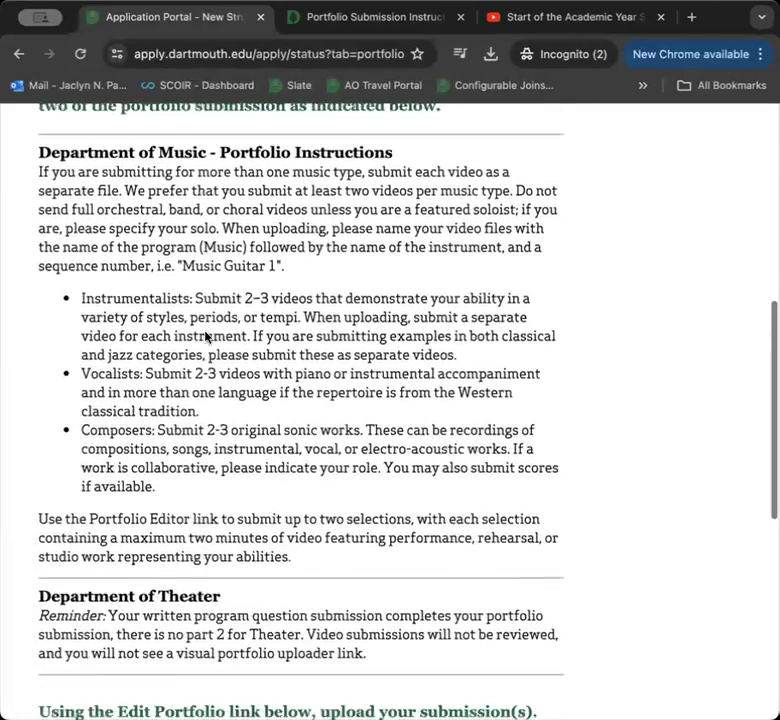
{"action": "scroll", "coordinate": [205, 337], "scroll_direction": "down", "scroll_amount": 4}
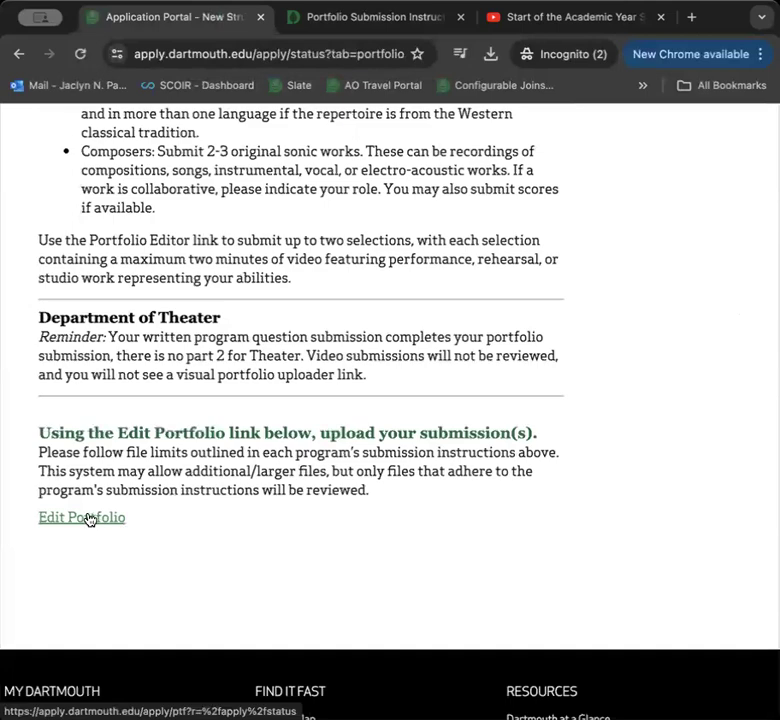
{"action": "left_click", "coordinate": [90, 519]}
Read the media upload instructions, including the supported file sizes and formats.
{"action": "scroll", "coordinate": [386, 352], "scroll_direction": "down", "scroll_amount": 4}
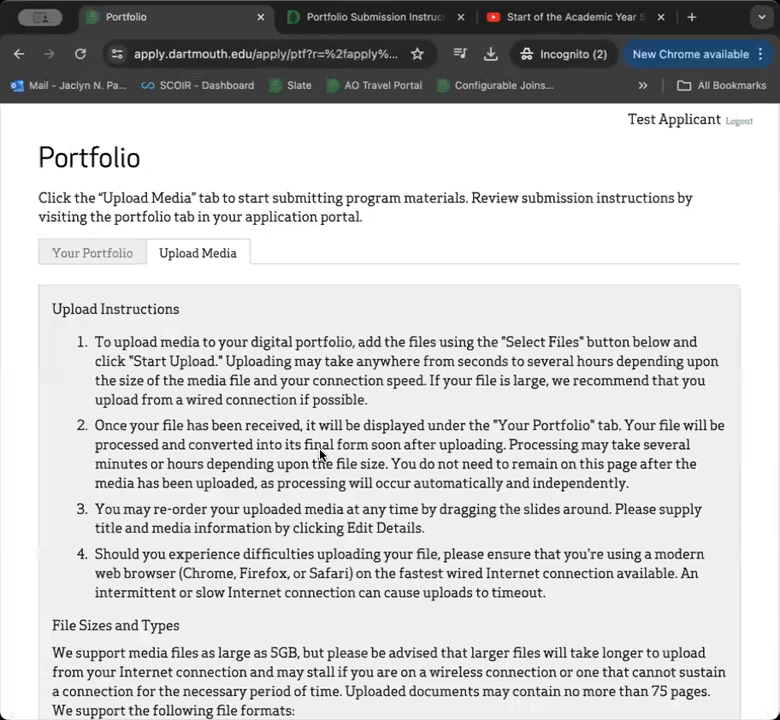
{"action": "scroll", "coordinate": [320, 455], "scroll_direction": "down", "scroll_amount": 3}
{"action": "scroll", "coordinate": [370, 560], "scroll_direction": "down", "scroll_amount": 2}
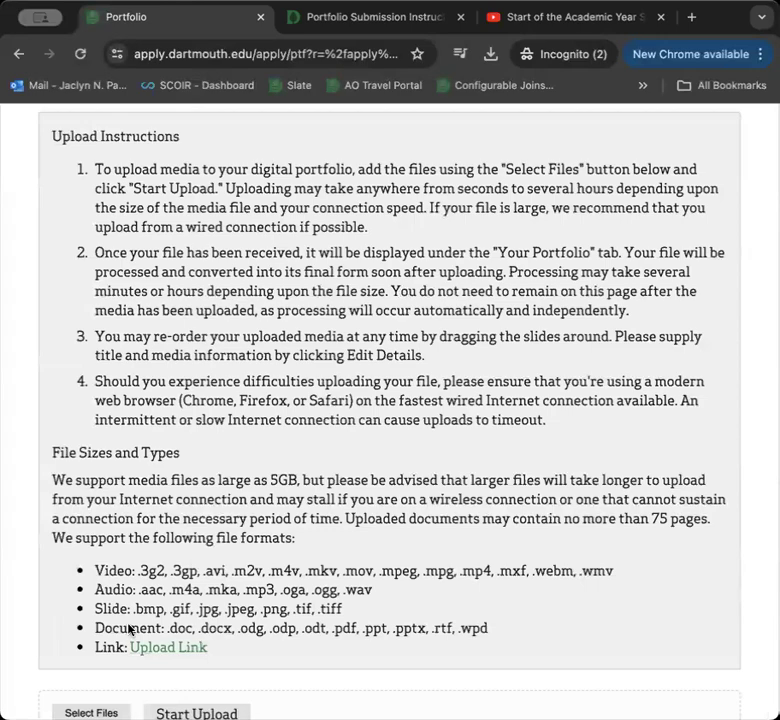
{"action": "scroll", "coordinate": [260, 625], "scroll_direction": "down", "scroll_amount": 2}
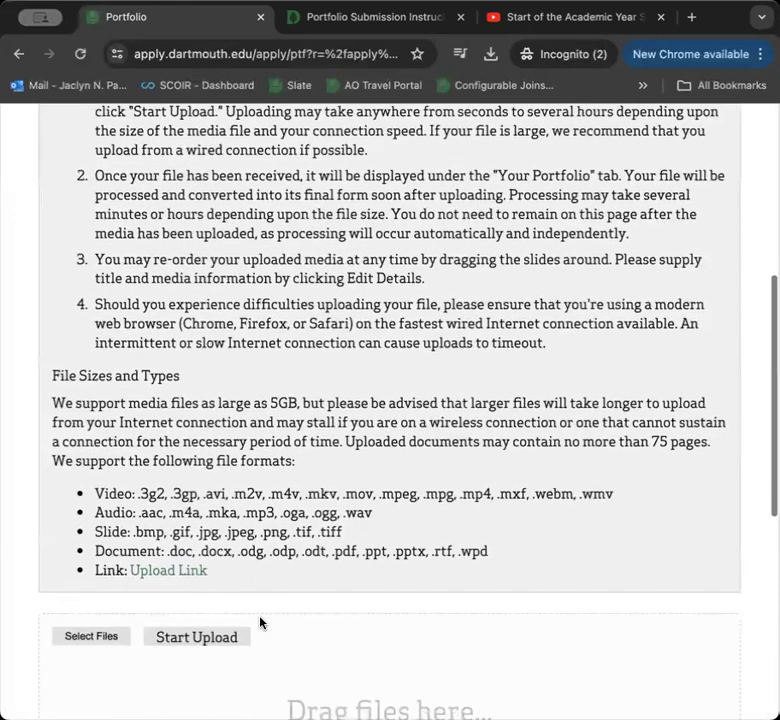
{"action": "scroll", "coordinate": [260, 624], "scroll_direction": "up", "scroll_amount": 5}
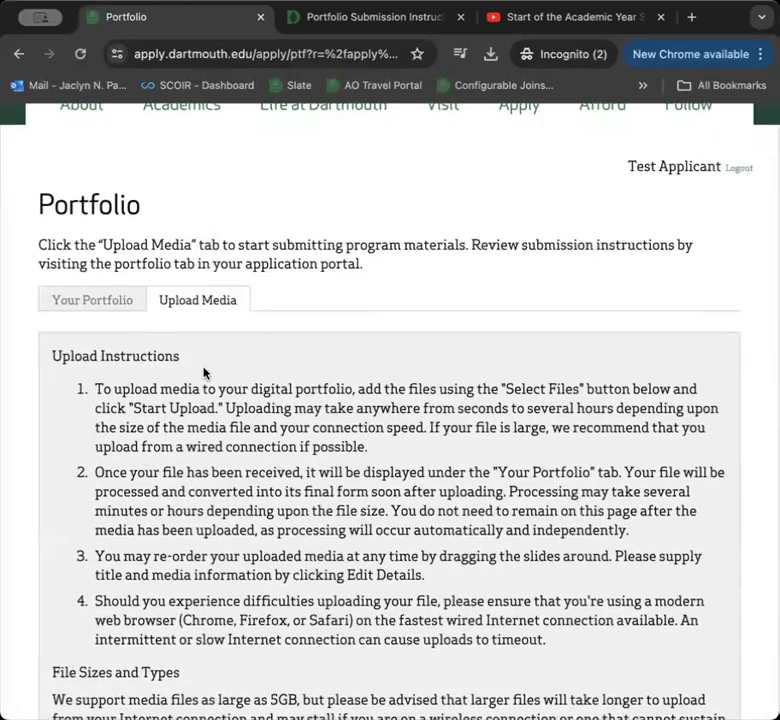
{"action": "scroll", "coordinate": [300, 445], "scroll_direction": "down", "scroll_amount": 5}
{"action": "scroll", "coordinate": [290, 444], "scroll_direction": "down", "scroll_amount": 1}
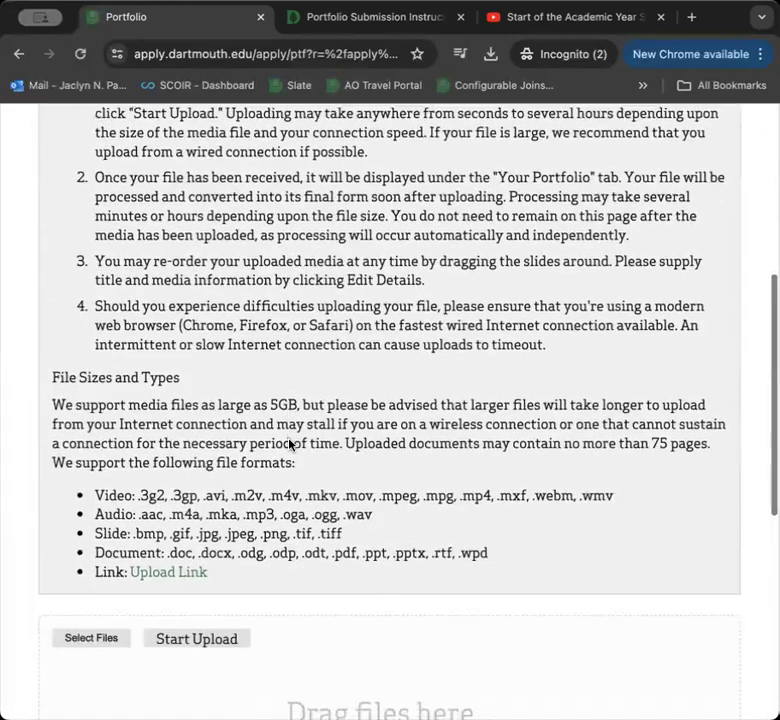
Select "Test Applicant Video.mov" and upload it to the digital portfolio.
{"action": "left_click", "coordinate": [88, 638]}
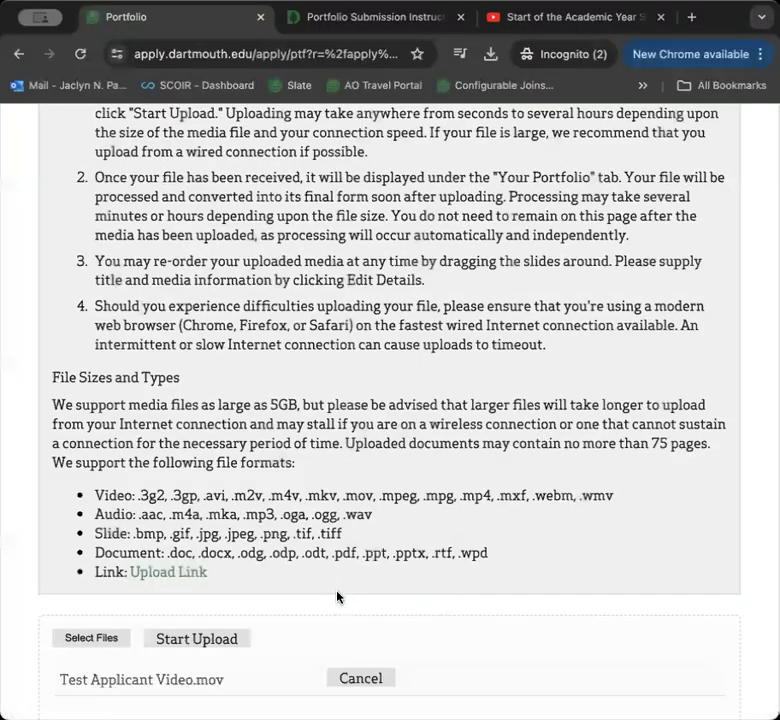
{"action": "scroll", "coordinate": [338, 598], "scroll_direction": "down", "scroll_amount": 1}
{"action": "scroll", "coordinate": [70, 622], "scroll_direction": "down", "scroll_amount": 1}
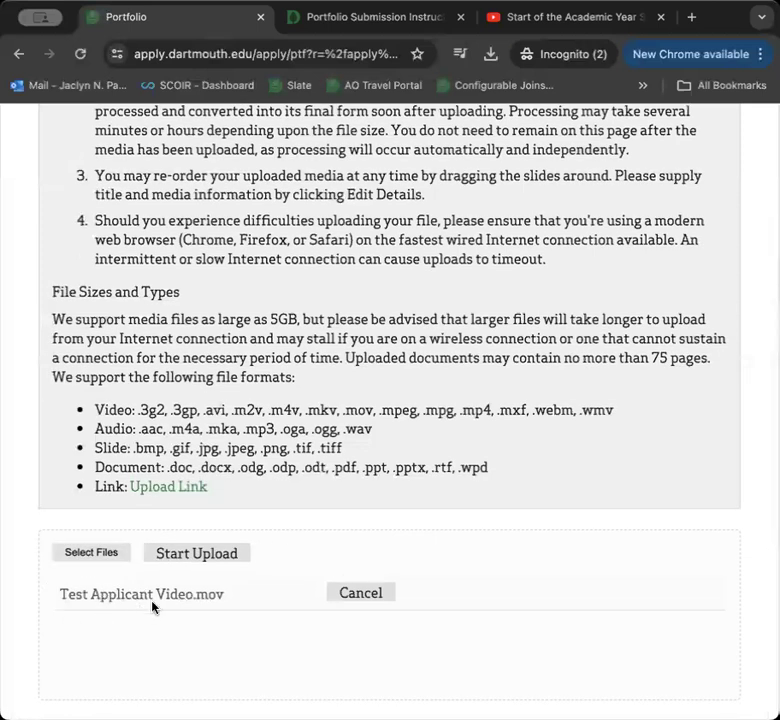
{"action": "left_click", "coordinate": [196, 555]}
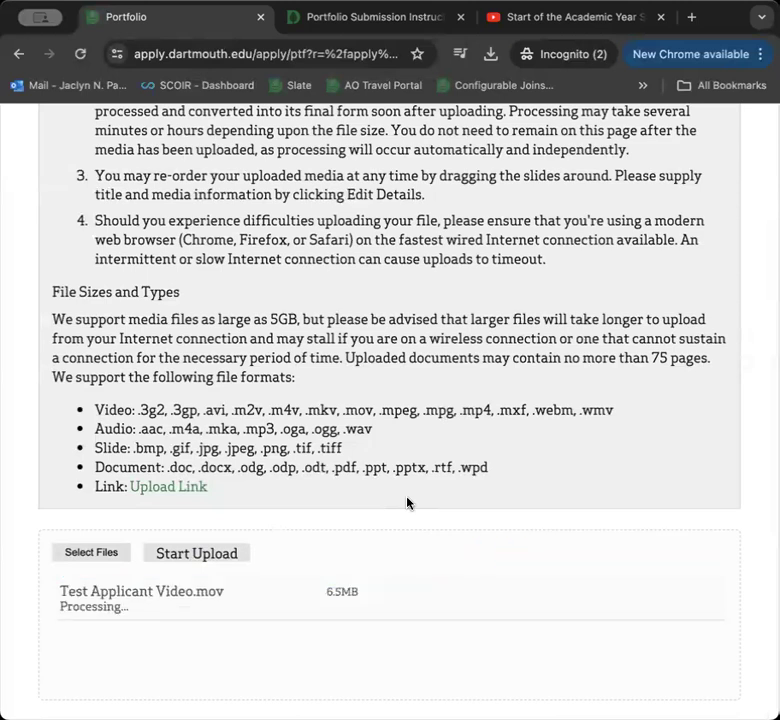
{"action": "scroll", "coordinate": [408, 503], "scroll_direction": "up", "scroll_amount": 1}
{"action": "scroll", "coordinate": [408, 503], "scroll_direction": "down", "scroll_amount": 1}
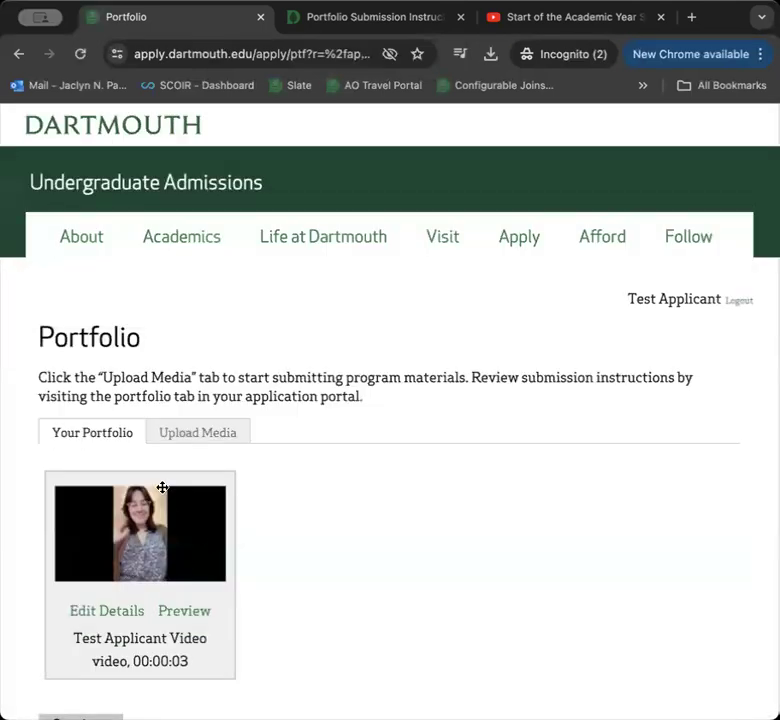
Preview the uploaded Test Applicant Video by playing it, and close the preview.
{"action": "left_click", "coordinate": [184, 611]}
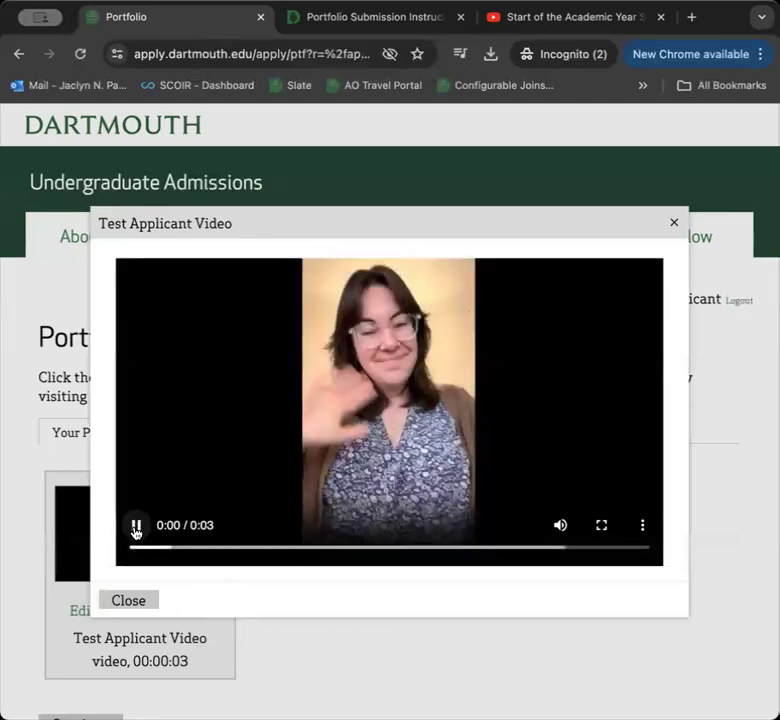
{"action": "left_click", "coordinate": [135, 526]}
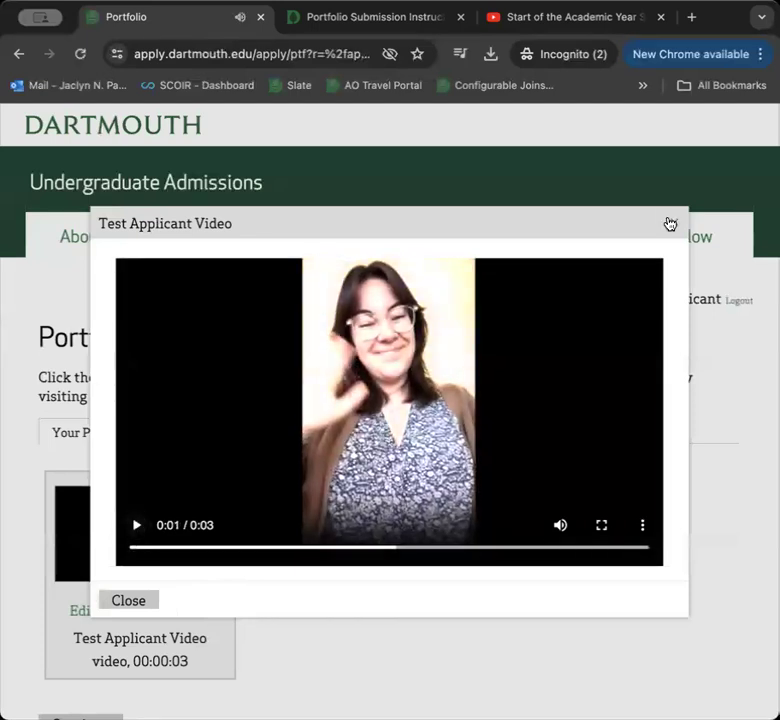
{"action": "left_click", "coordinate": [670, 224]}
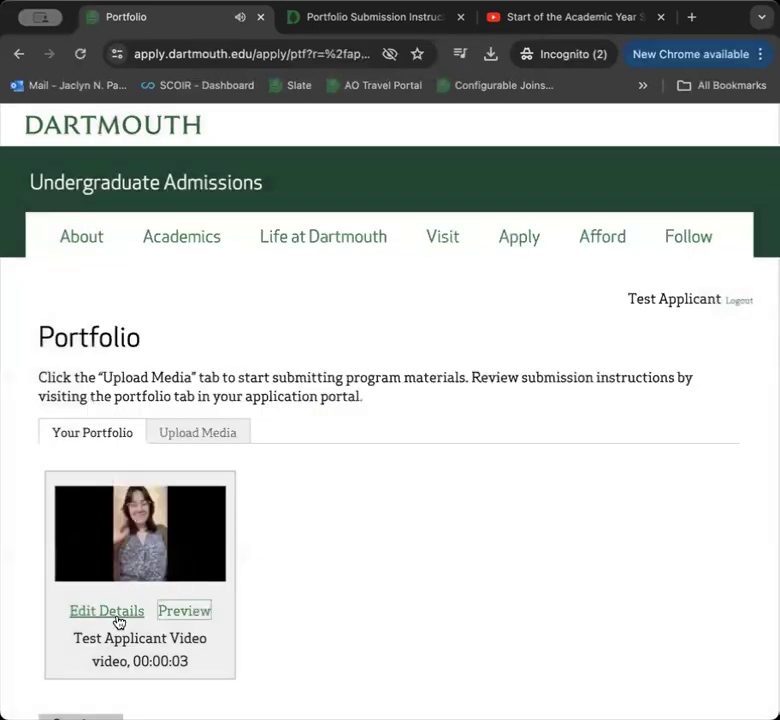
Retitle the uploaded Test Applicant Video as "Music Soprano Voice 1" and save its details.
{"action": "scroll", "coordinate": [117, 622], "scroll_direction": "down", "scroll_amount": 1}
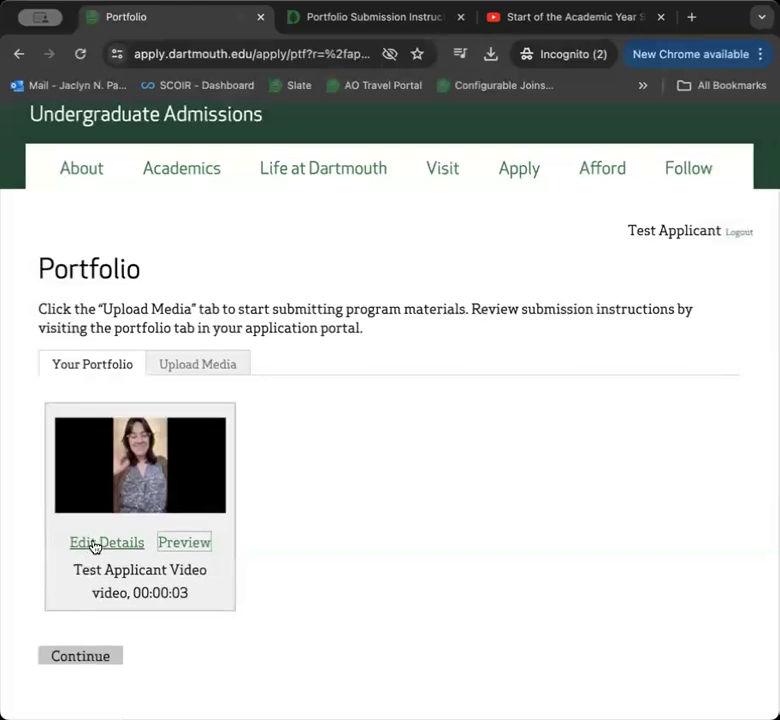
{"action": "left_click", "coordinate": [95, 546]}
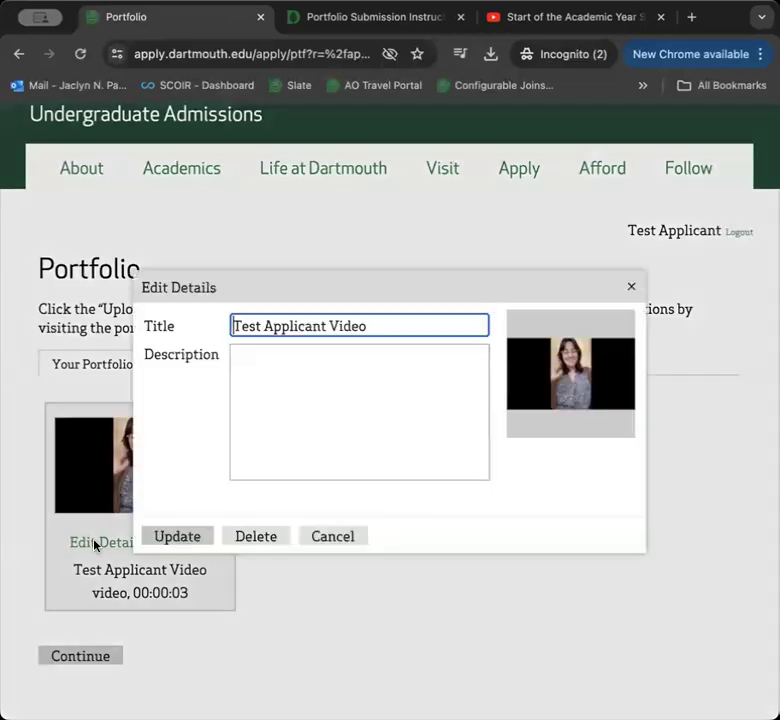
{"action": "left_click_drag", "start_coordinate": [376, 316], "coordinate": [229, 326]}
{"action": "type", "text": "Music Sorpano"}
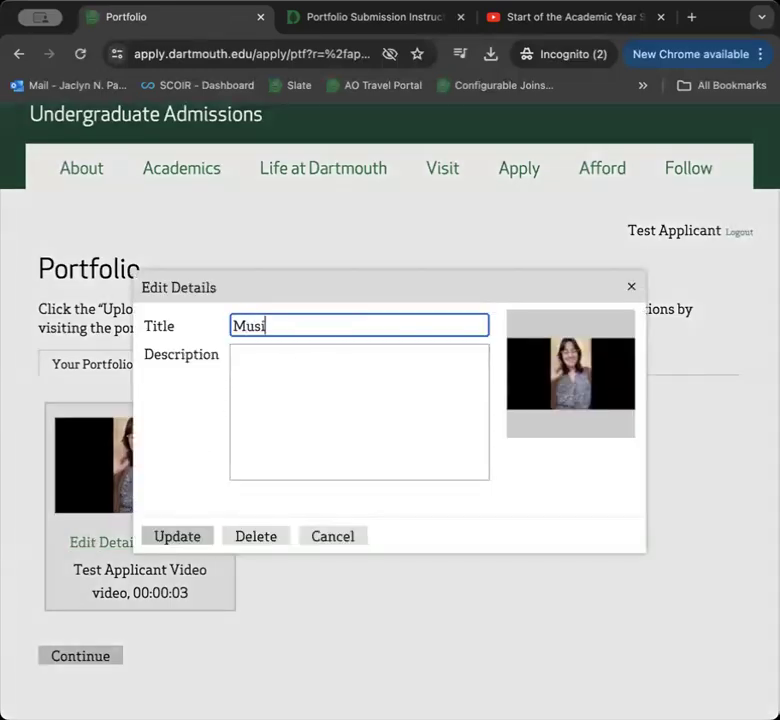
{"action": "key", "text": "BackSpace"}
{"action": "key", "text": "BackSpace"}
{"action": "key", "text": "BackSpace"}
{"action": "key", "text": "BackSpace"}
{"action": "key", "text": "BackSpace"}
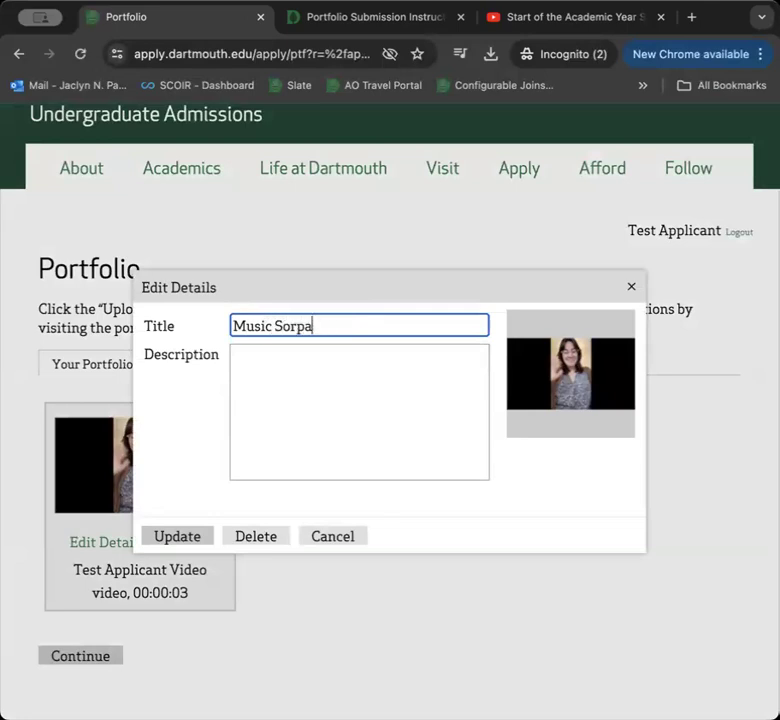
{"action": "type", "text": "prano Voice 1"}
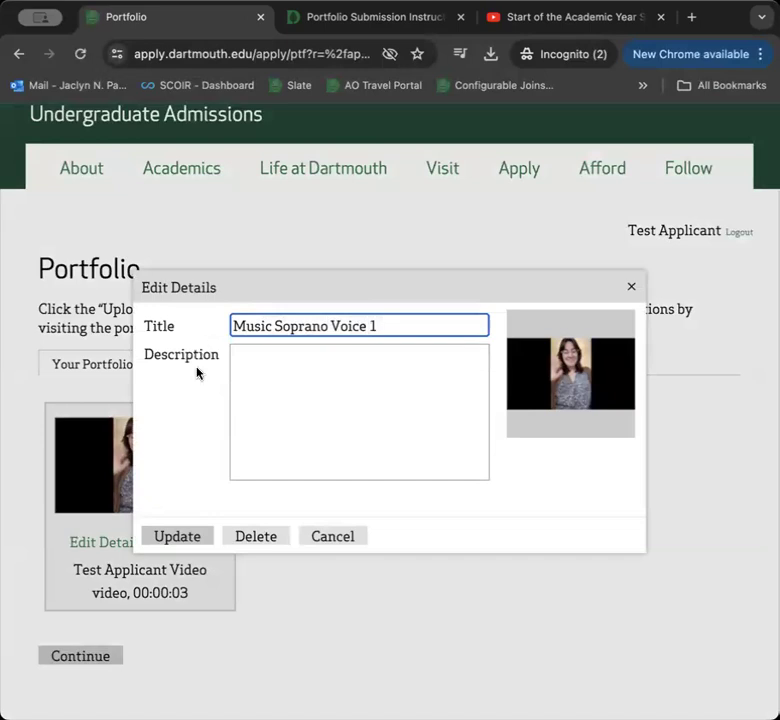
{"action": "left_click", "coordinate": [172, 538]}
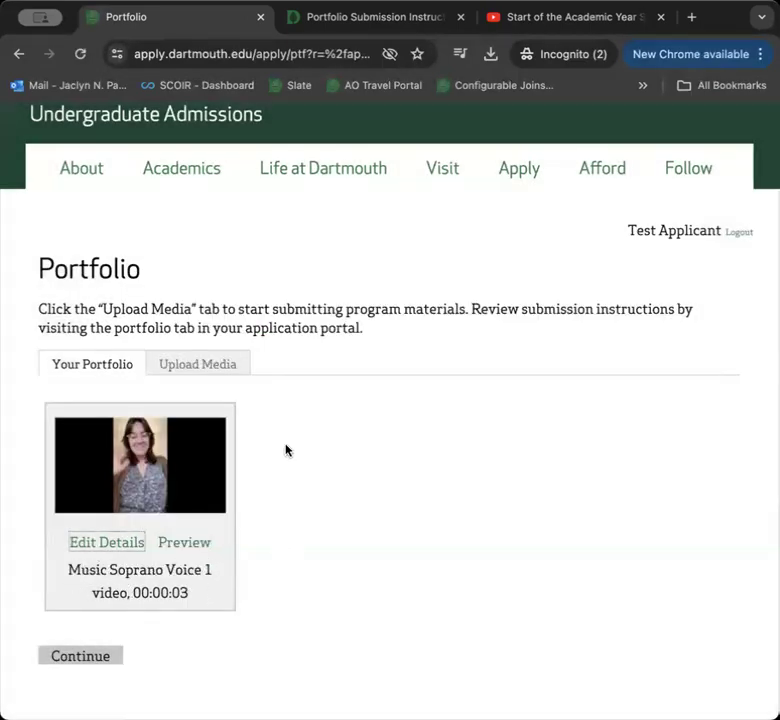
Open the portfolio's media upload page and copy the address of the YouTube video "Start of the Academic Year Sept. 2024".
{"action": "left_click", "coordinate": [224, 367]}
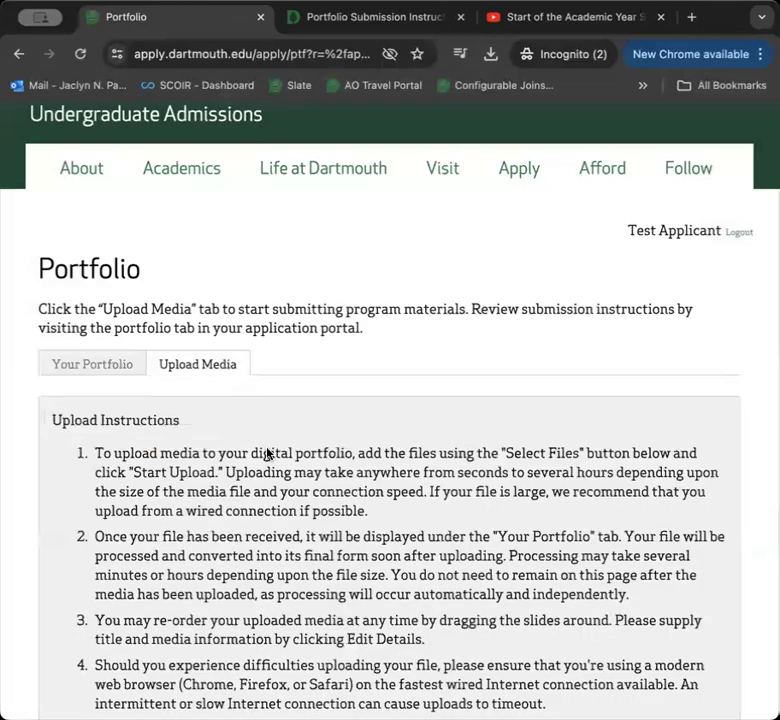
{"action": "scroll", "coordinate": [266, 454], "scroll_direction": "down", "scroll_amount": 5}
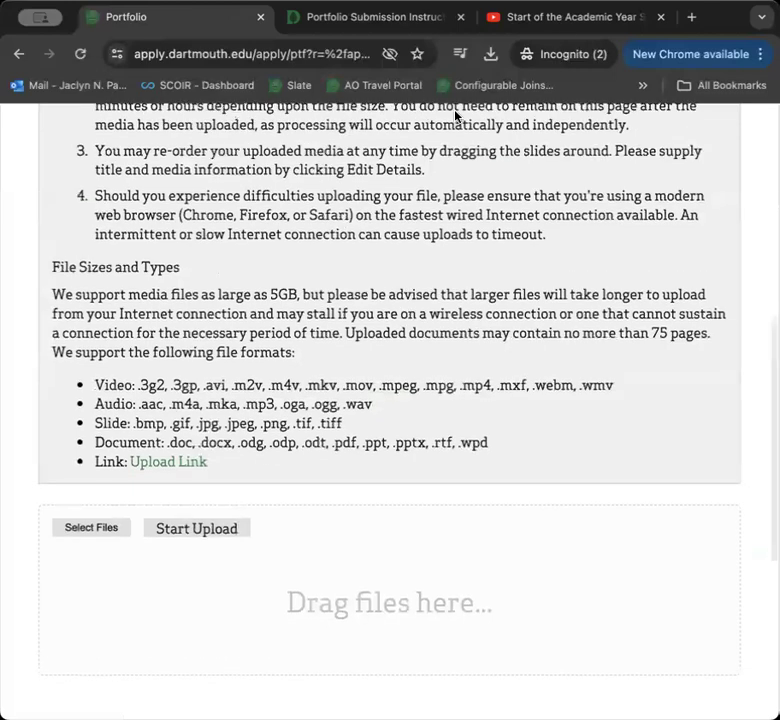
{"action": "left_click", "coordinate": [562, 27]}
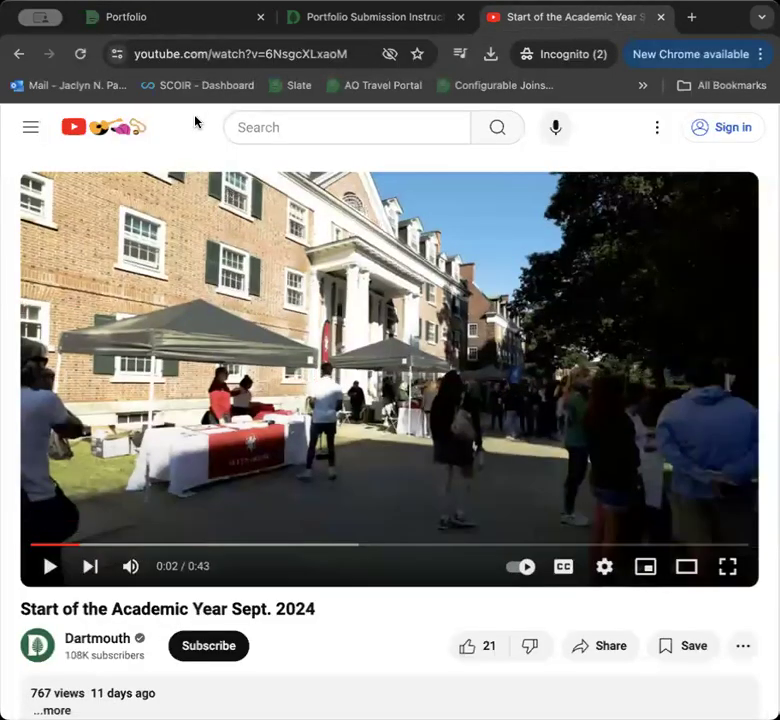
{"action": "left_click", "coordinate": [200, 52]}
{"action": "key", "text": "super+c"}
Return to the portfolio editor and add the copied YouTube address as a link submission.
{"action": "left_click", "coordinate": [136, 23]}
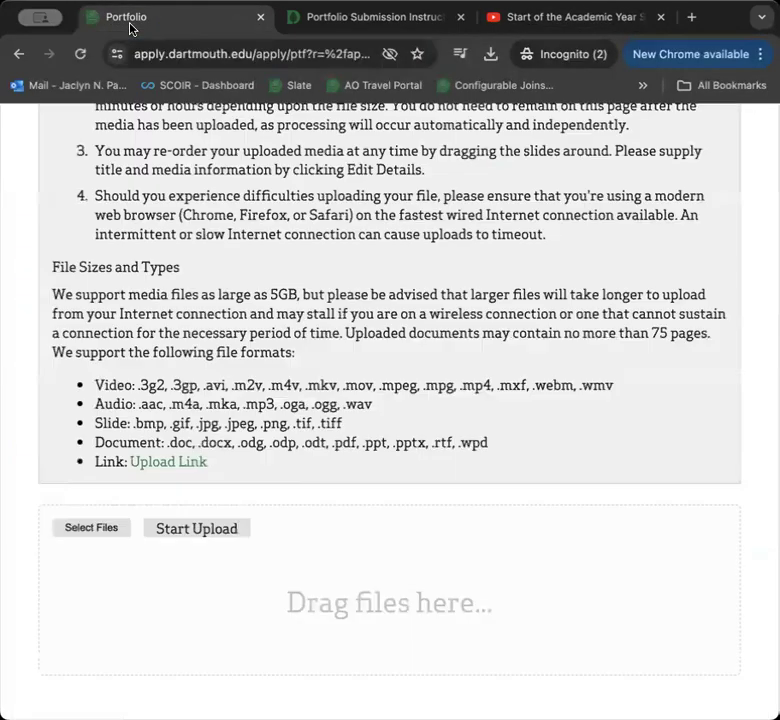
{"action": "scroll", "coordinate": [233, 388], "scroll_direction": "up", "scroll_amount": 1}
{"action": "scroll", "coordinate": [200, 450], "scroll_direction": "down", "scroll_amount": 1}
{"action": "left_click", "coordinate": [168, 537]}
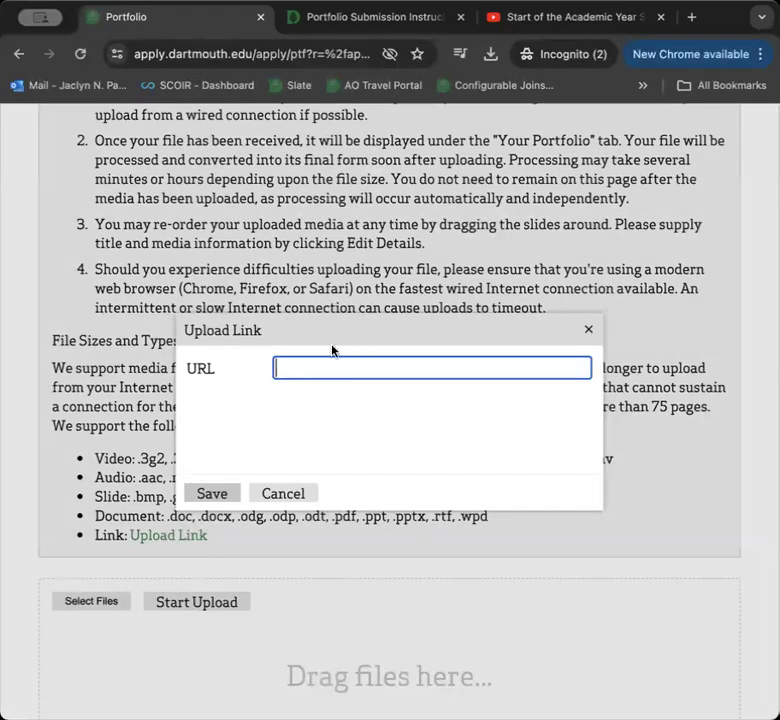
{"action": "key", "text": "super+v"}
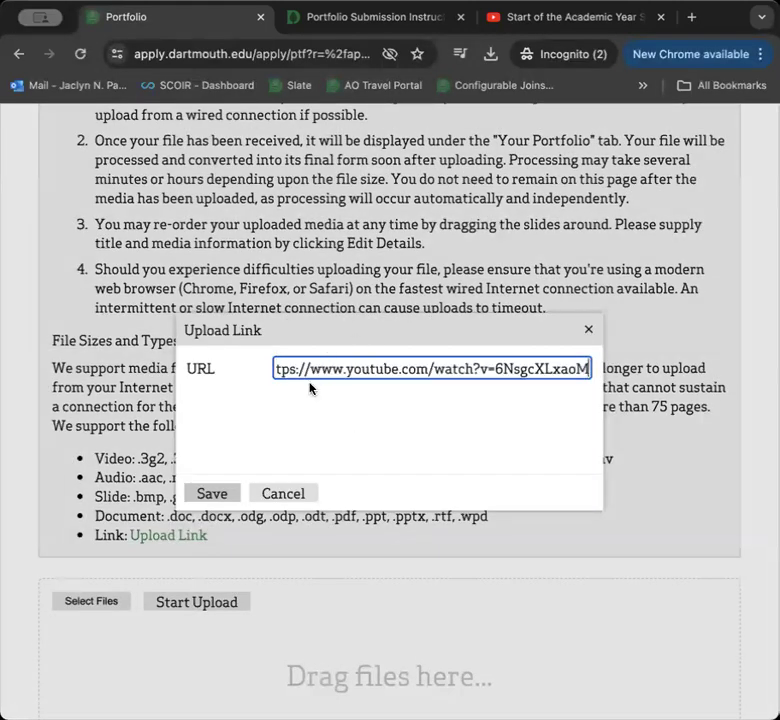
{"action": "left_click", "coordinate": [209, 494]}
Retitle the linked "Start of the Academic Year Sept. 2024" video as "Music Trombone 1" and save its details.
{"action": "scroll", "coordinate": [279, 525], "scroll_direction": "up", "scroll_amount": 5}
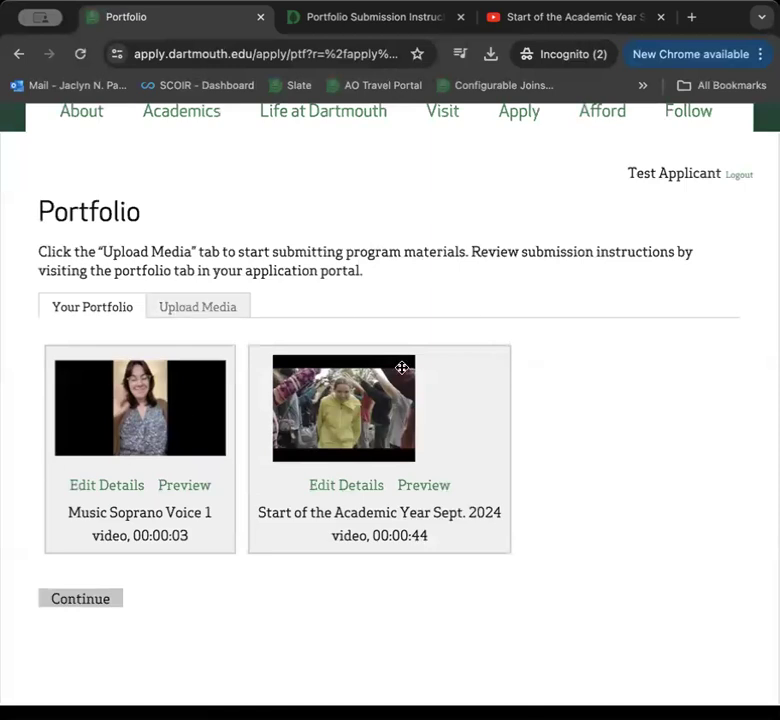
{"action": "left_click", "coordinate": [348, 490]}
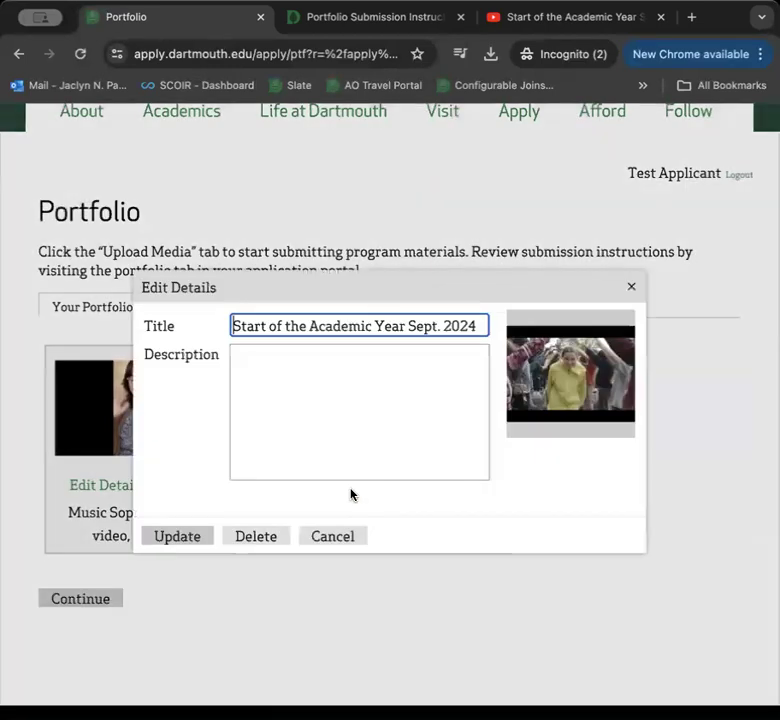
{"action": "double_click", "coordinate": [364, 325]}
{"action": "type", "text": "M"}
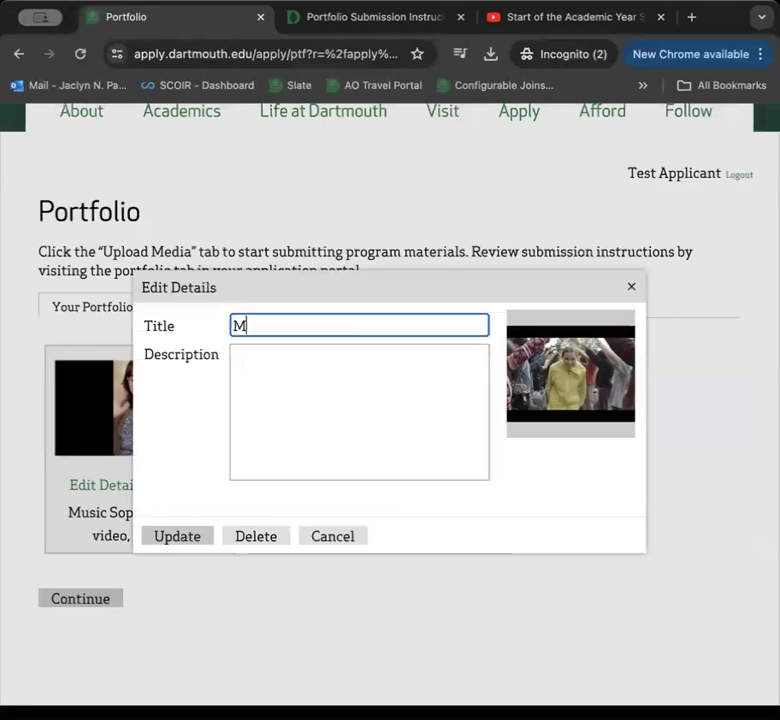
{"action": "type", "text": "usic Tromvone"}
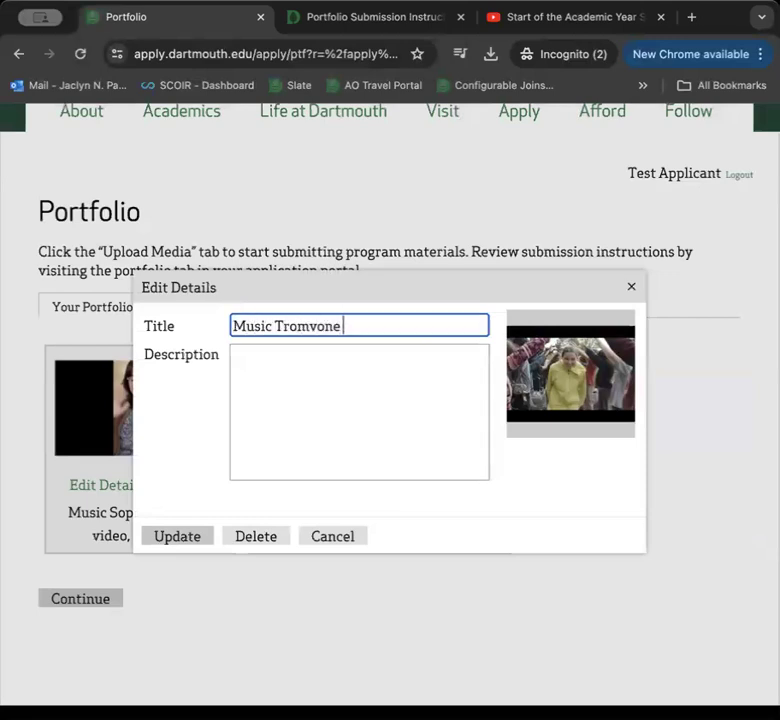
{"action": "key", "text": "BackSpace"}
{"action": "key", "text": "BackSpace"}
{"action": "type", "text": "bone"}
{"action": "left_click", "coordinate": [180, 536]}
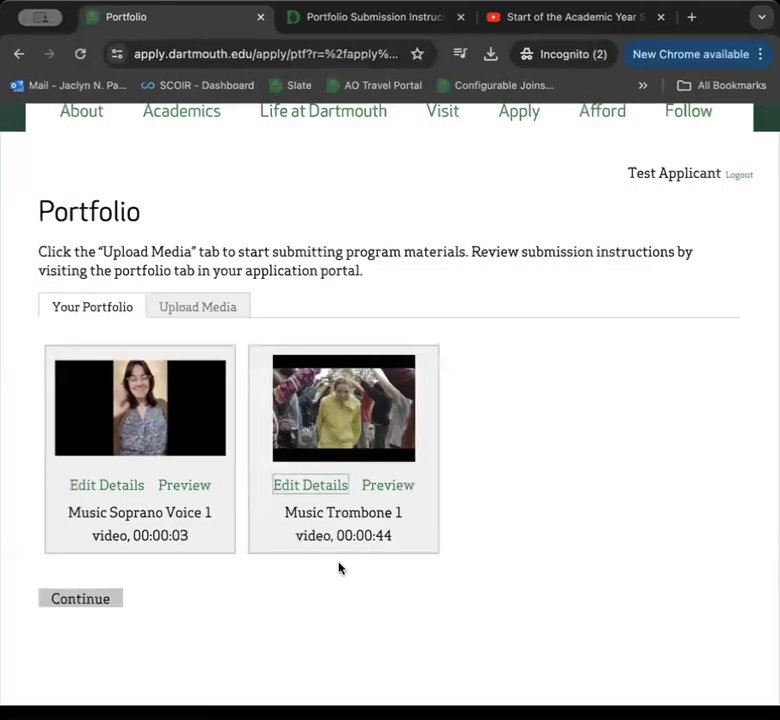
Leave the portfolio editor and check the list of received submissions in the application portal's portfolio section.
{"action": "left_click", "coordinate": [99, 599]}
{"action": "scroll", "coordinate": [370, 505], "scroll_direction": "down", "scroll_amount": 1}
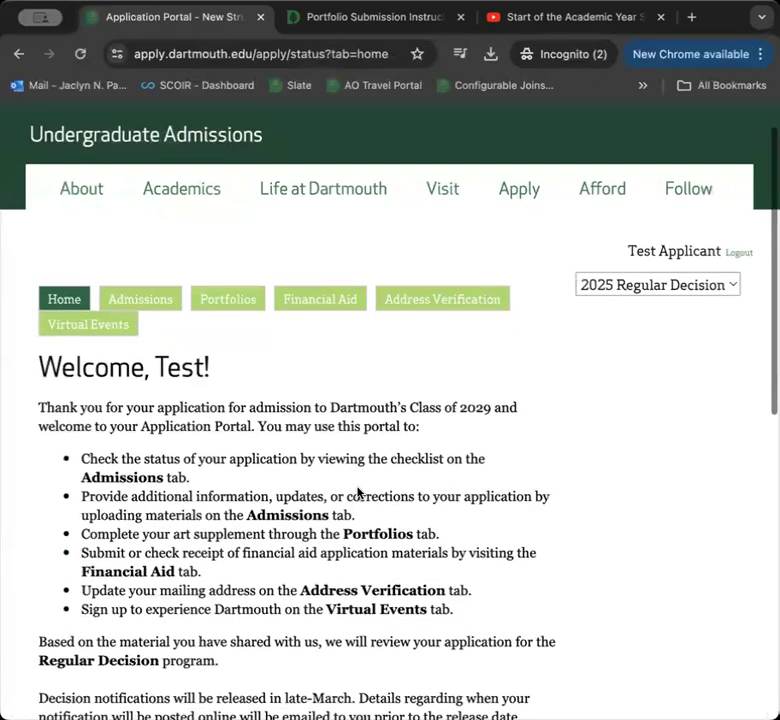
{"action": "left_click", "coordinate": [235, 309]}
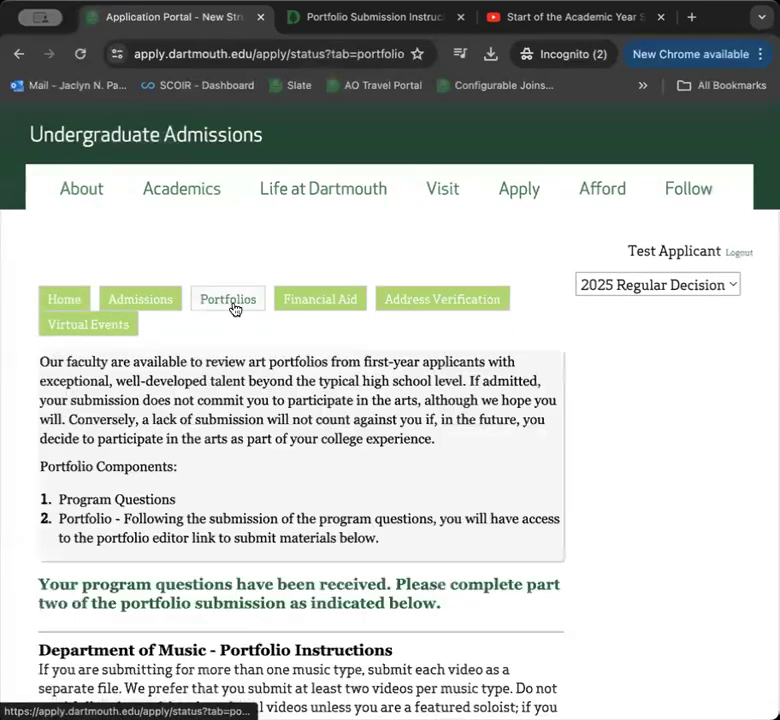
{"action": "scroll", "coordinate": [474, 400], "scroll_direction": "down", "scroll_amount": 10}
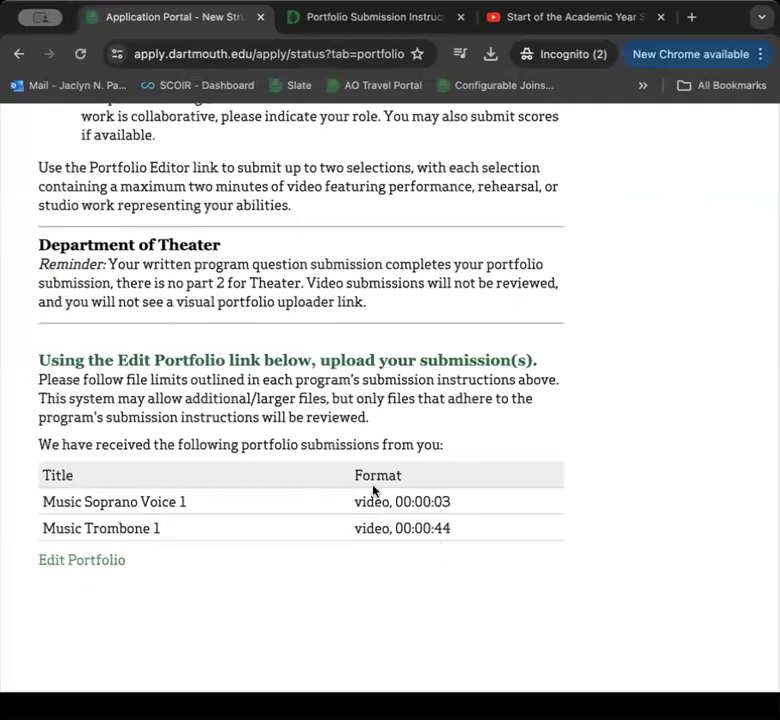
{"action": "scroll", "coordinate": [336, 517], "scroll_direction": "up", "scroll_amount": 2}
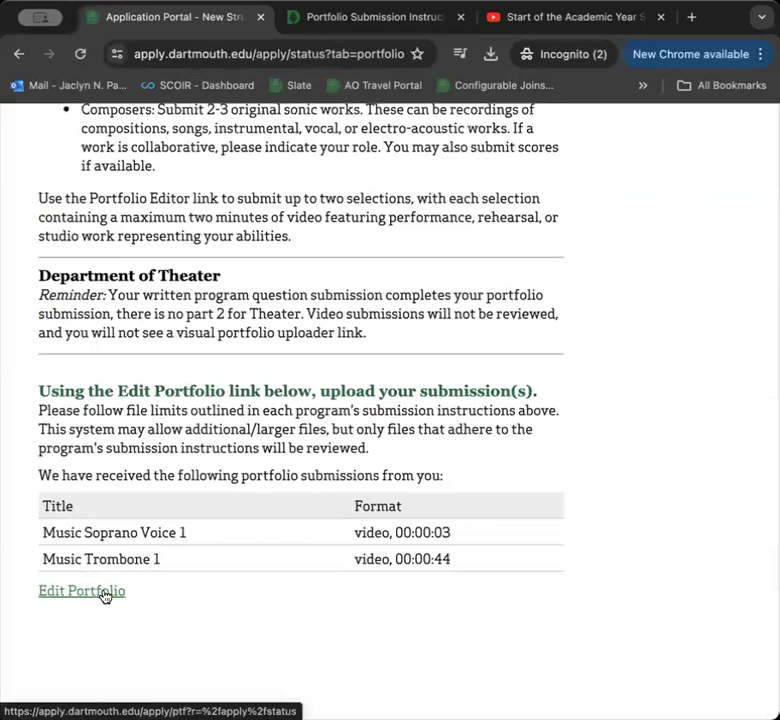
Reopen the portfolio editor and look over the media upload instructions and upload options.
{"action": "left_click", "coordinate": [88, 597]}
{"action": "scroll", "coordinate": [359, 487], "scroll_direction": "down", "scroll_amount": 2}
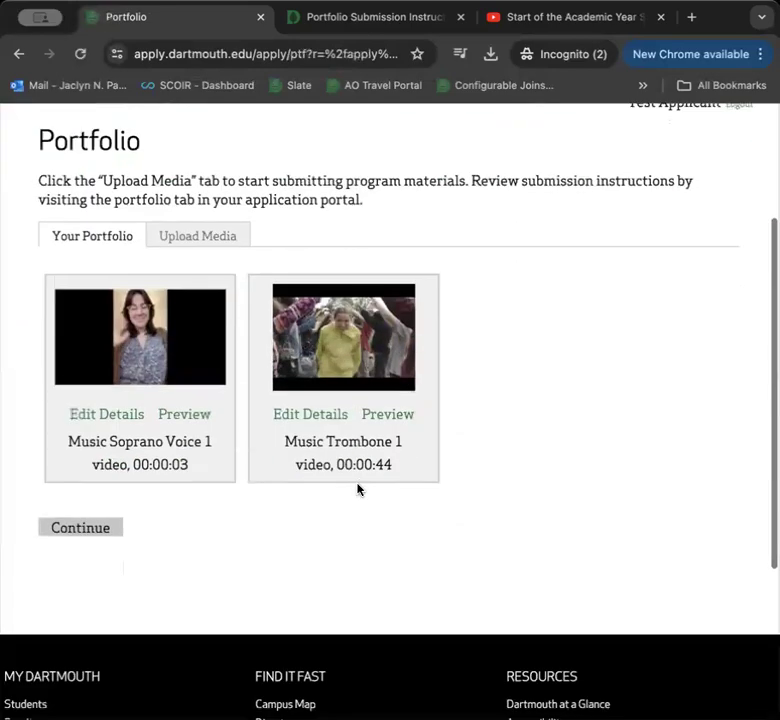
{"action": "scroll", "coordinate": [300, 330], "scroll_direction": "up", "scroll_amount": 1}
{"action": "left_click", "coordinate": [195, 340]}
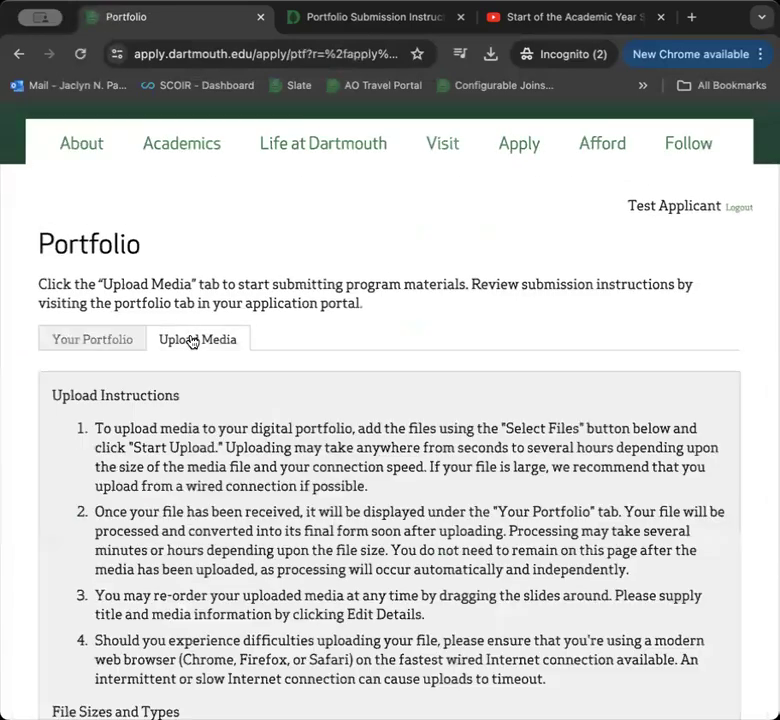
{"action": "scroll", "coordinate": [288, 400], "scroll_direction": "down", "scroll_amount": 1}
{"action": "scroll", "coordinate": [288, 400], "scroll_direction": "down", "scroll_amount": 5}
{"action": "scroll", "coordinate": [288, 400], "scroll_direction": "up", "scroll_amount": 4}
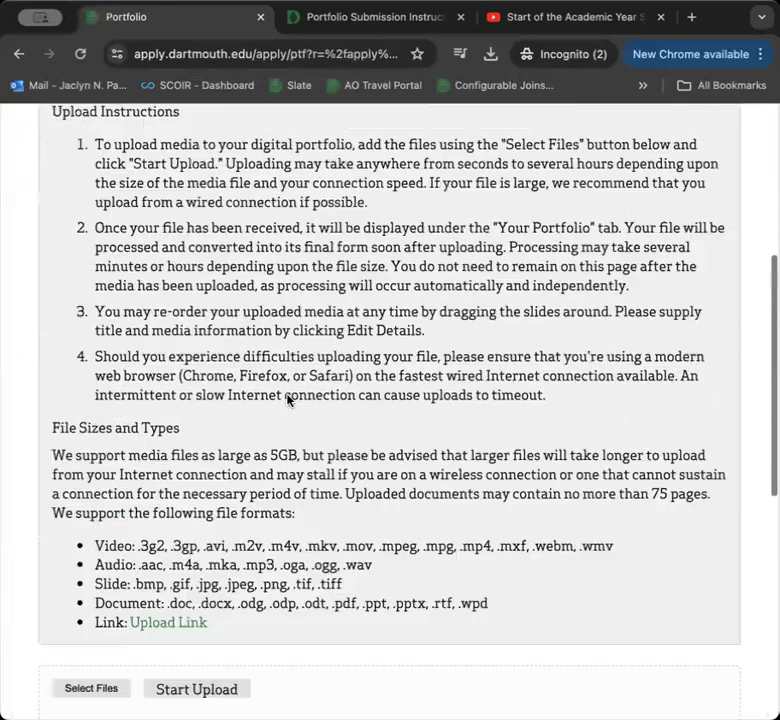
{"action": "scroll", "coordinate": [288, 400], "scroll_direction": "up", "scroll_amount": 1}
View the detail-editing and deletion options for the Music Soprano Voice 1 video, and close them without changing anything.
{"action": "left_click", "coordinate": [66, 278]}
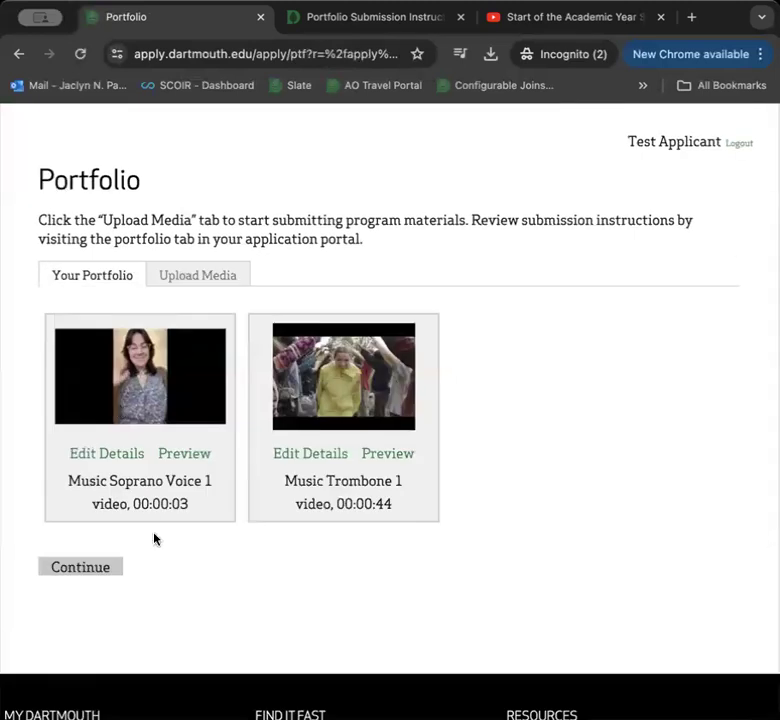
{"action": "left_click", "coordinate": [110, 454]}
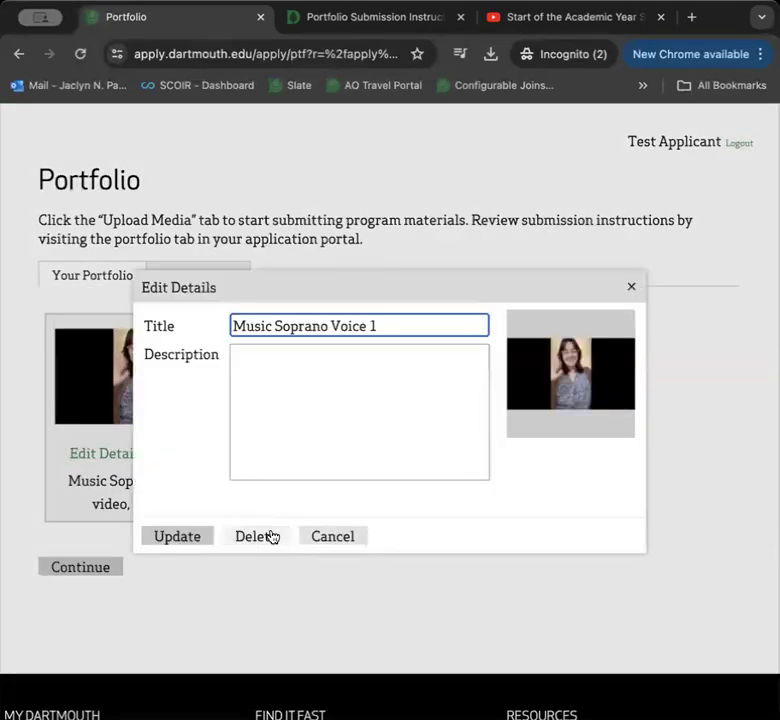
{"action": "left_click", "coordinate": [350, 545]}
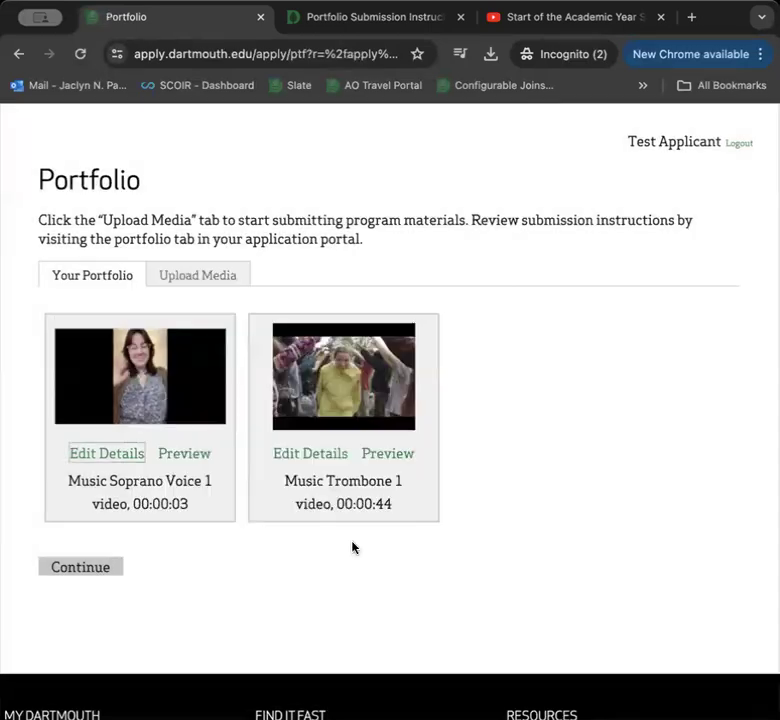
Return to the application portal and review the portfolio instructions and received submissions once more.
{"action": "scroll", "coordinate": [210, 400], "scroll_direction": "down", "scroll_amount": 2}
{"action": "left_click", "coordinate": [90, 511]}
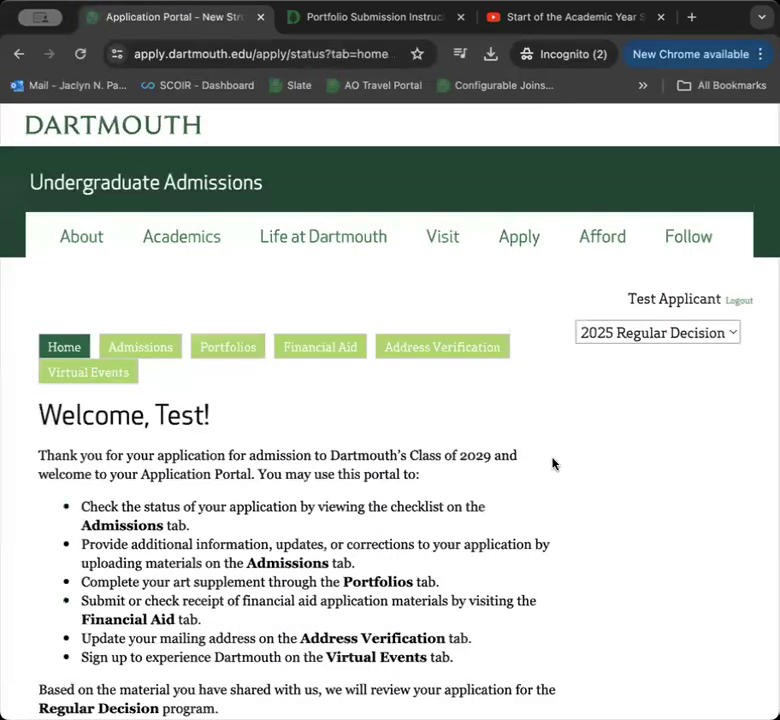
{"action": "scroll", "coordinate": [553, 463], "scroll_direction": "down", "scroll_amount": 3}
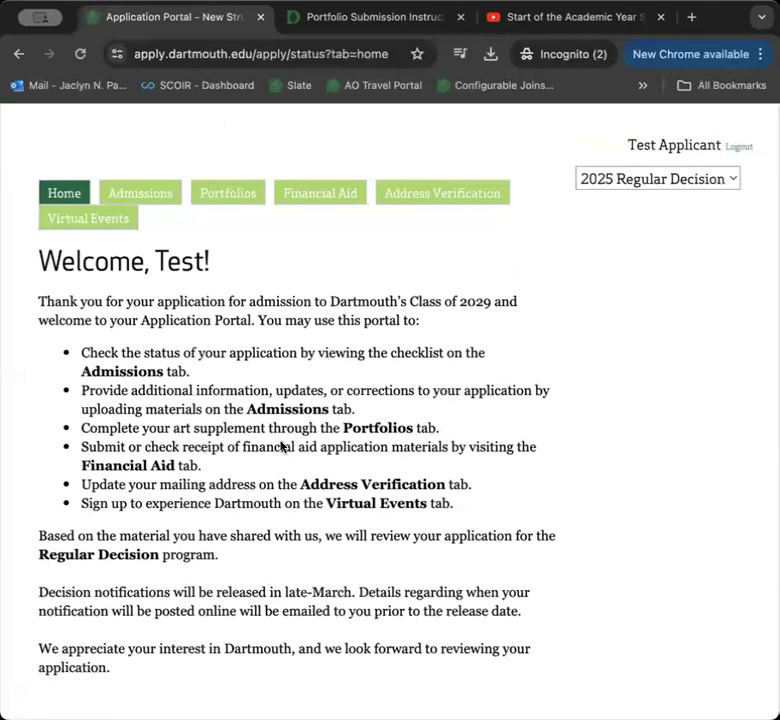
{"action": "scroll", "coordinate": [282, 447], "scroll_direction": "down", "scroll_amount": 4}
{"action": "scroll", "coordinate": [282, 447], "scroll_direction": "up", "scroll_amount": 4}
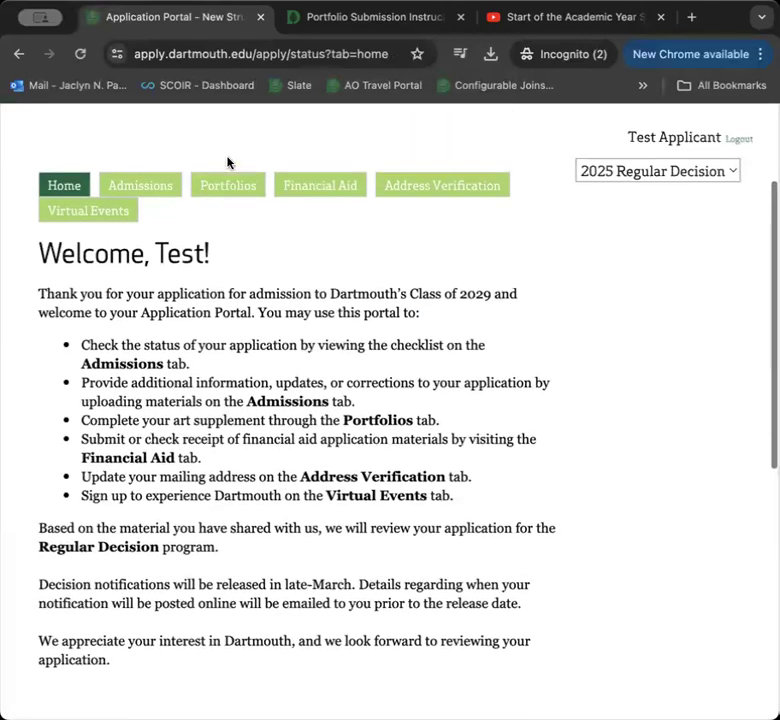
{"action": "left_click", "coordinate": [229, 185]}
{"action": "scroll", "coordinate": [280, 371], "scroll_direction": "down", "scroll_amount": 1}
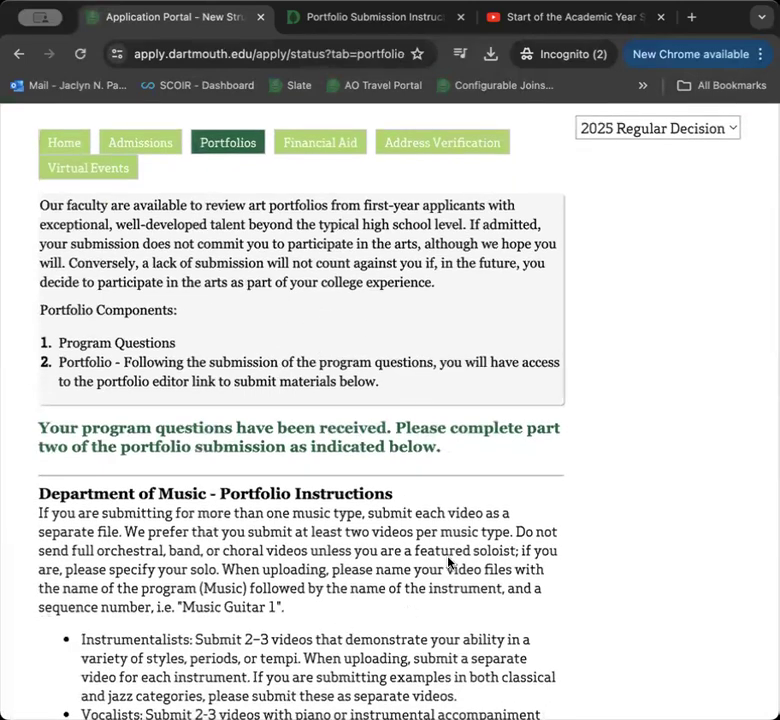
{"action": "scroll", "coordinate": [449, 600], "scroll_direction": "down", "scroll_amount": 6}
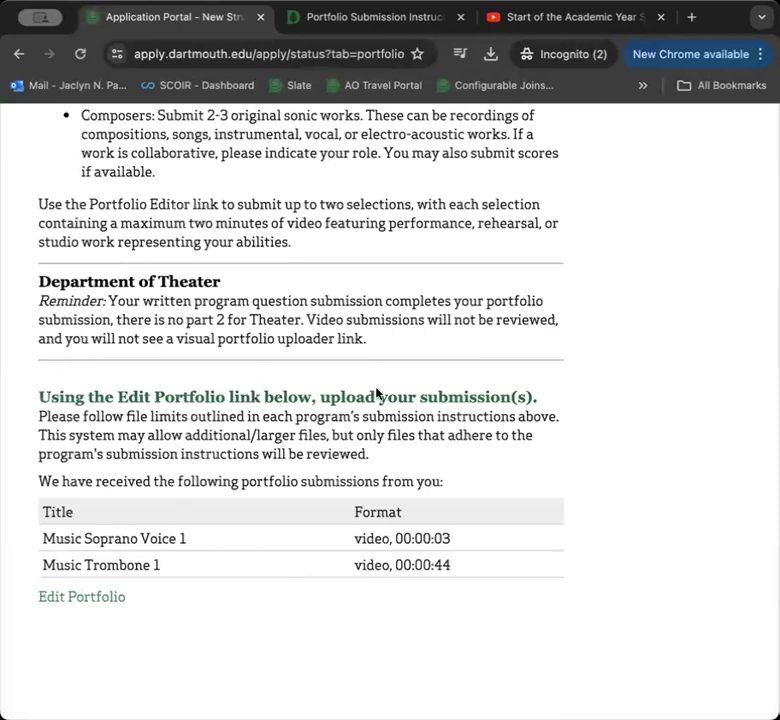
Reread the Department of Music portfolio instructions and the received submissions list in the application portal.
{"action": "scroll", "coordinate": [383, 534], "scroll_direction": "up", "scroll_amount": 3}
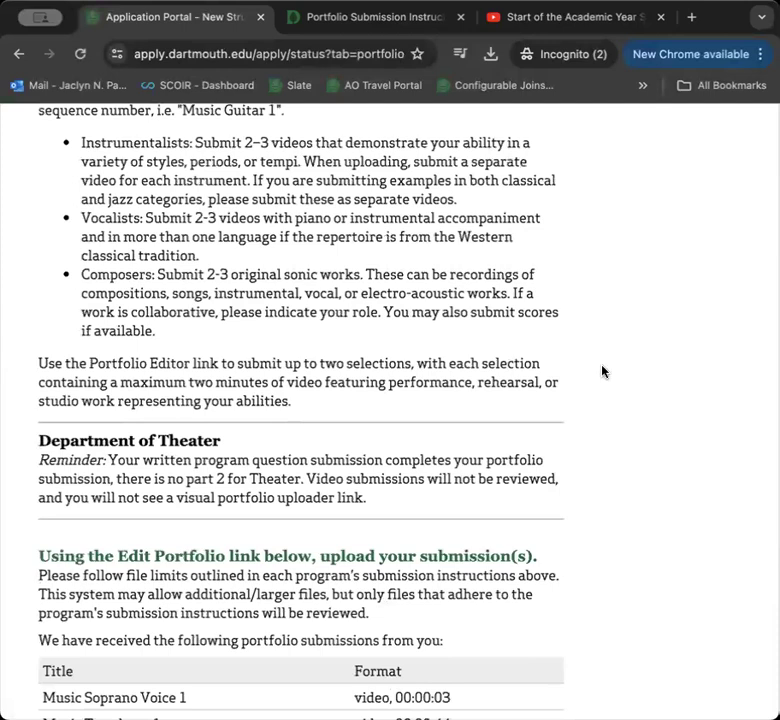
{"action": "scroll", "coordinate": [602, 371], "scroll_direction": "up", "scroll_amount": 3}
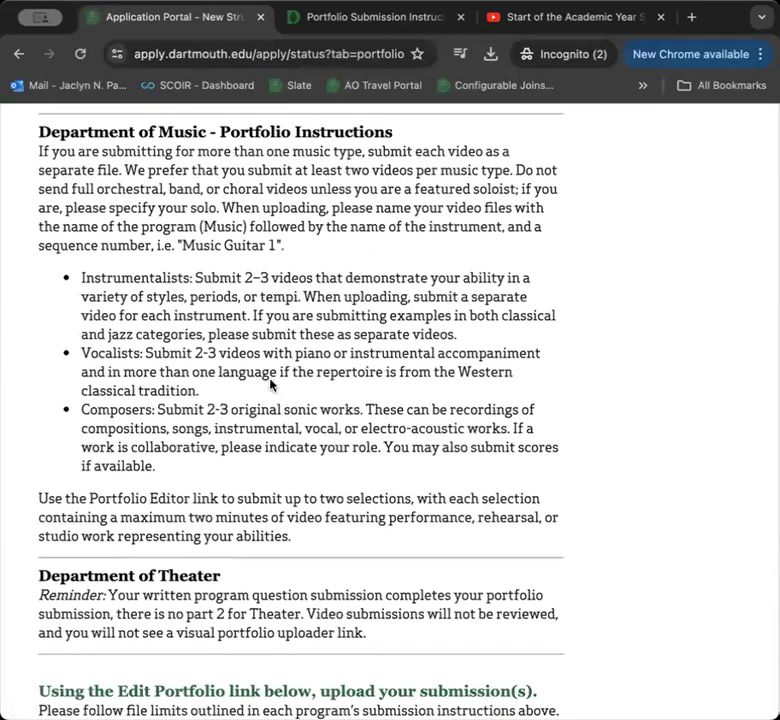
{"action": "scroll", "coordinate": [430, 335], "scroll_direction": "down", "scroll_amount": 5}
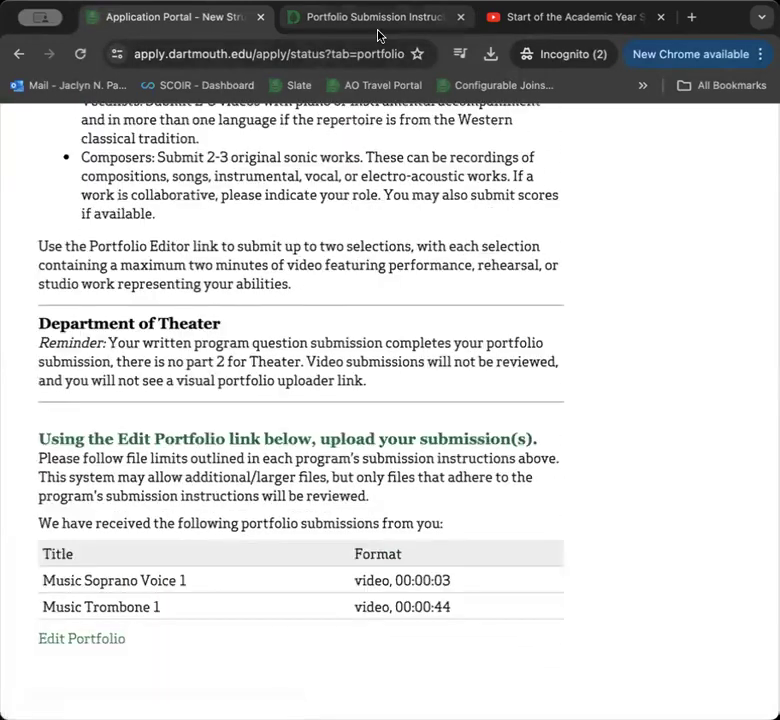
Switch to the Portfolio Submission Instructions page and review the three steps for submitting an arts portfolio.
{"action": "left_click", "coordinate": [373, 19]}
{"action": "scroll", "coordinate": [350, 378], "scroll_direction": "up", "scroll_amount": 15}
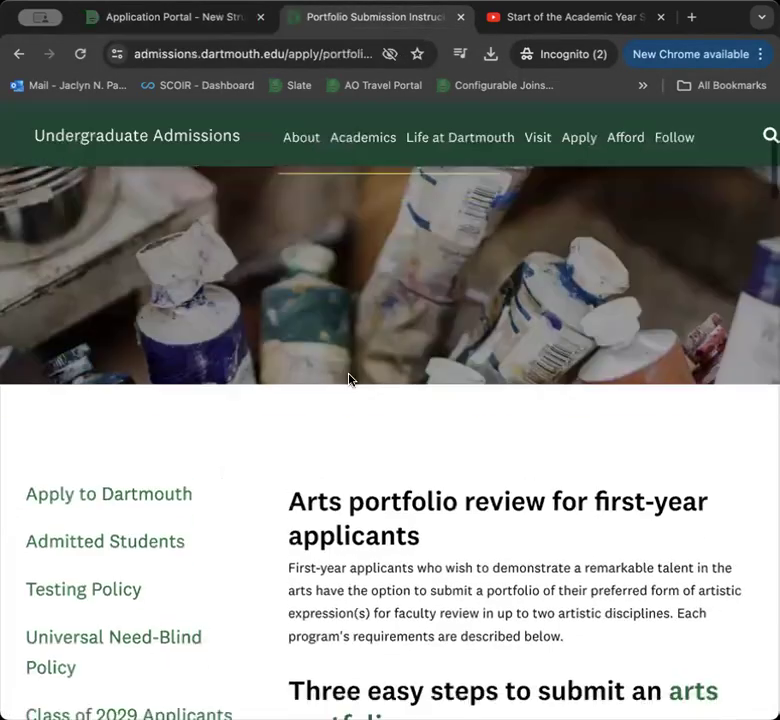
{"action": "scroll", "coordinate": [350, 305], "scroll_direction": "up", "scroll_amount": 2}
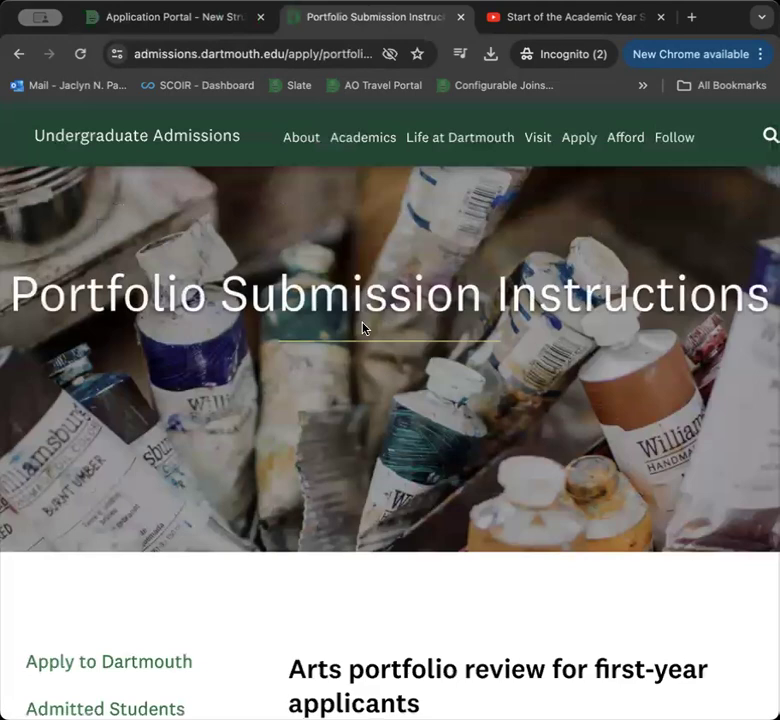
{"action": "scroll", "coordinate": [363, 328], "scroll_direction": "down", "scroll_amount": 10}
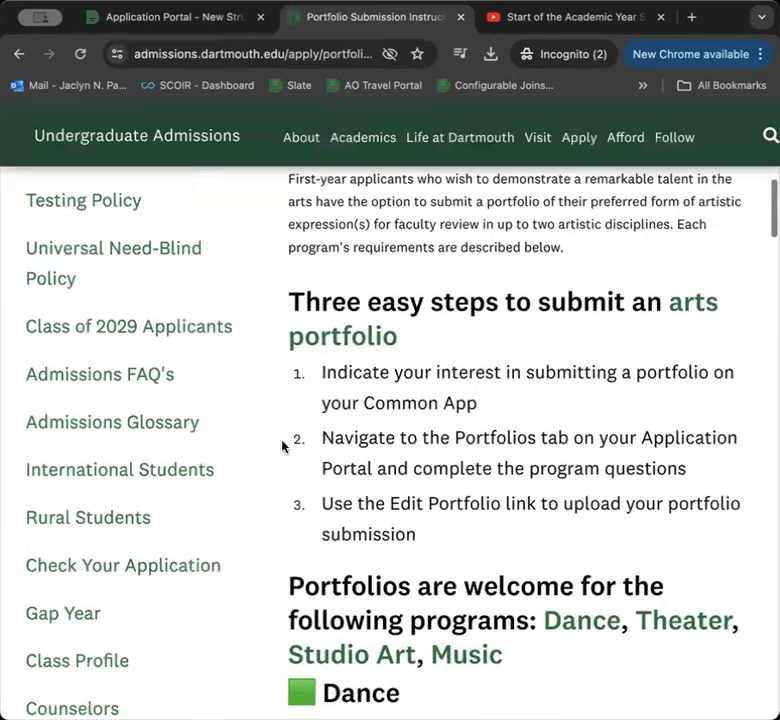
{"action": "scroll", "coordinate": [282, 446], "scroll_direction": "down", "scroll_amount": 1}
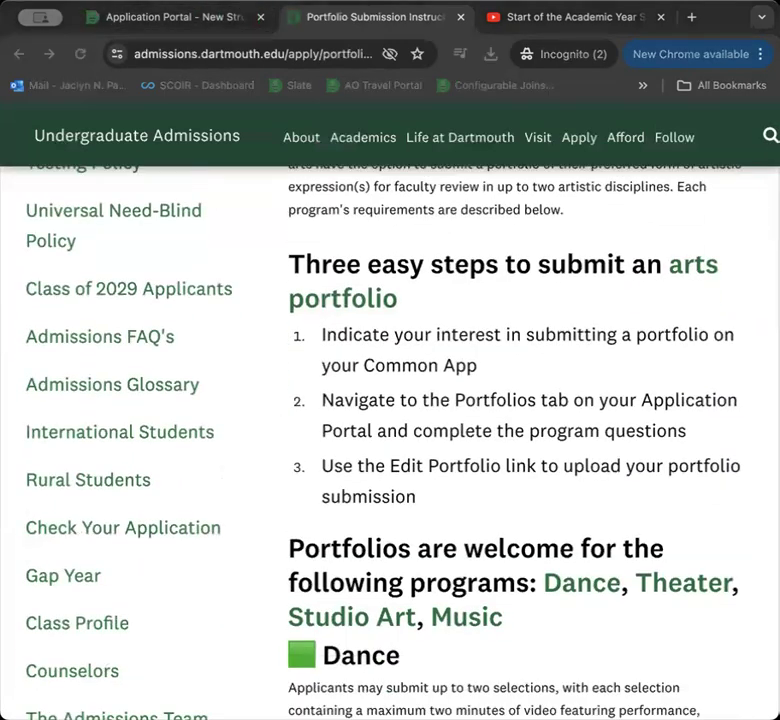